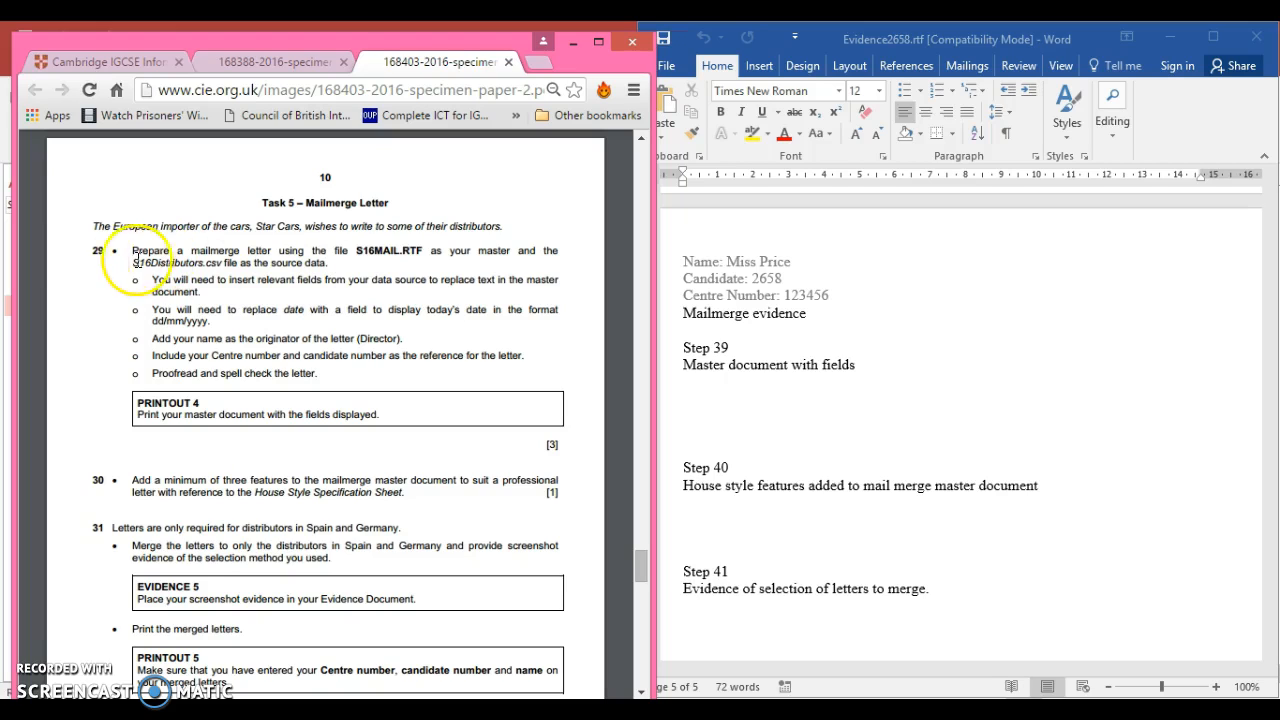
Open S16Distributors.csv from the 0417_2_SourceFiles folder, examine the distributor records in Excel, and close the file
{"action": "left_click_drag", "start_coordinate": [128, 262], "coordinate": [220, 262]}
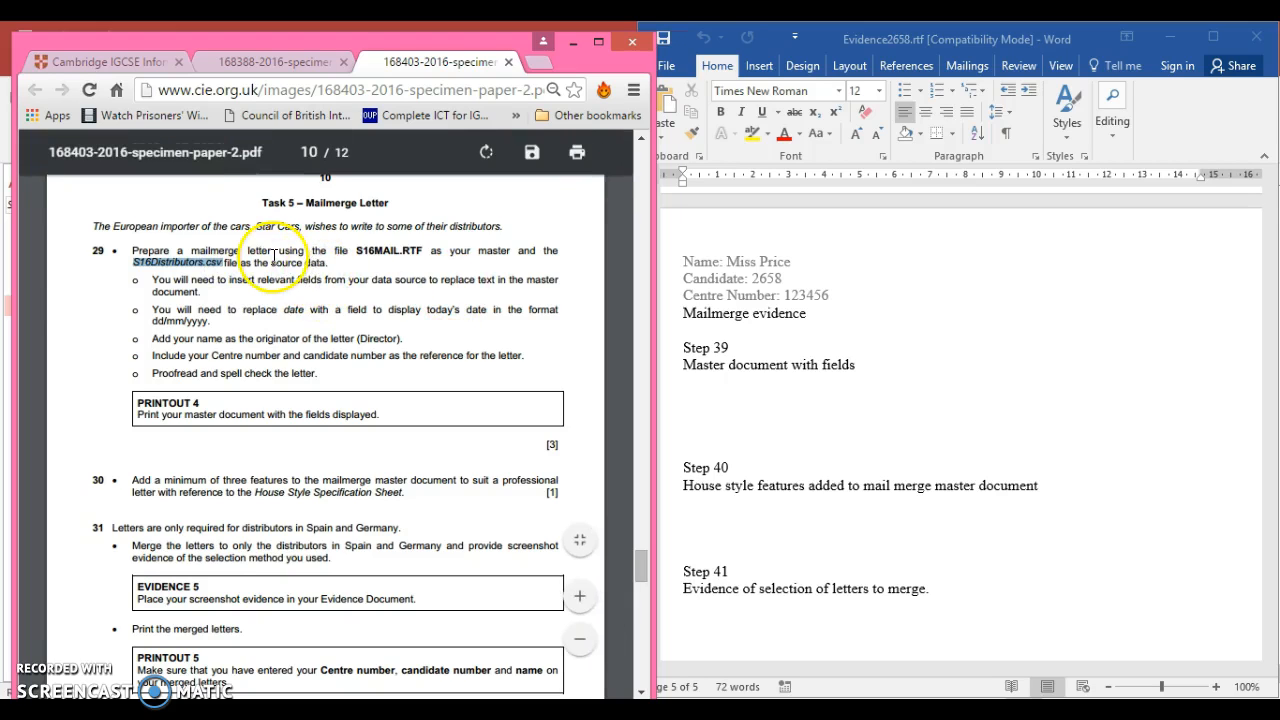
{"action": "left_click", "coordinate": [366, 250]}
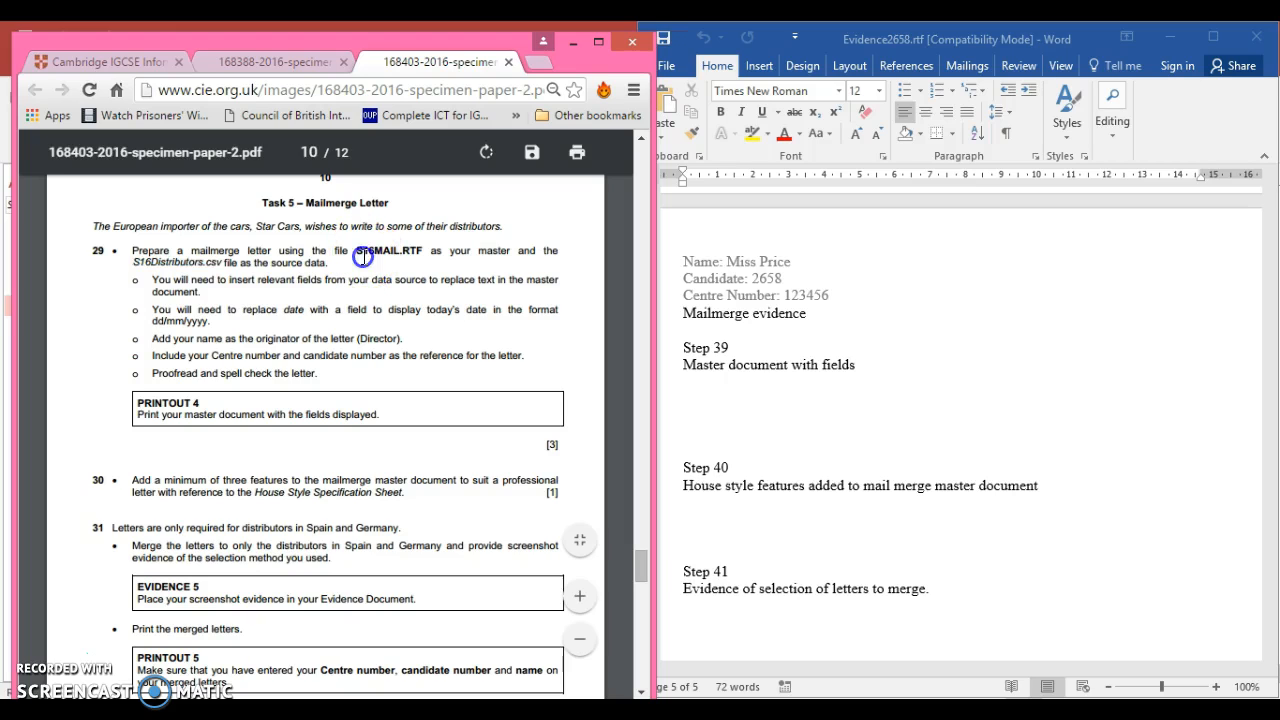
{"action": "left_click", "coordinate": [142, 712]}
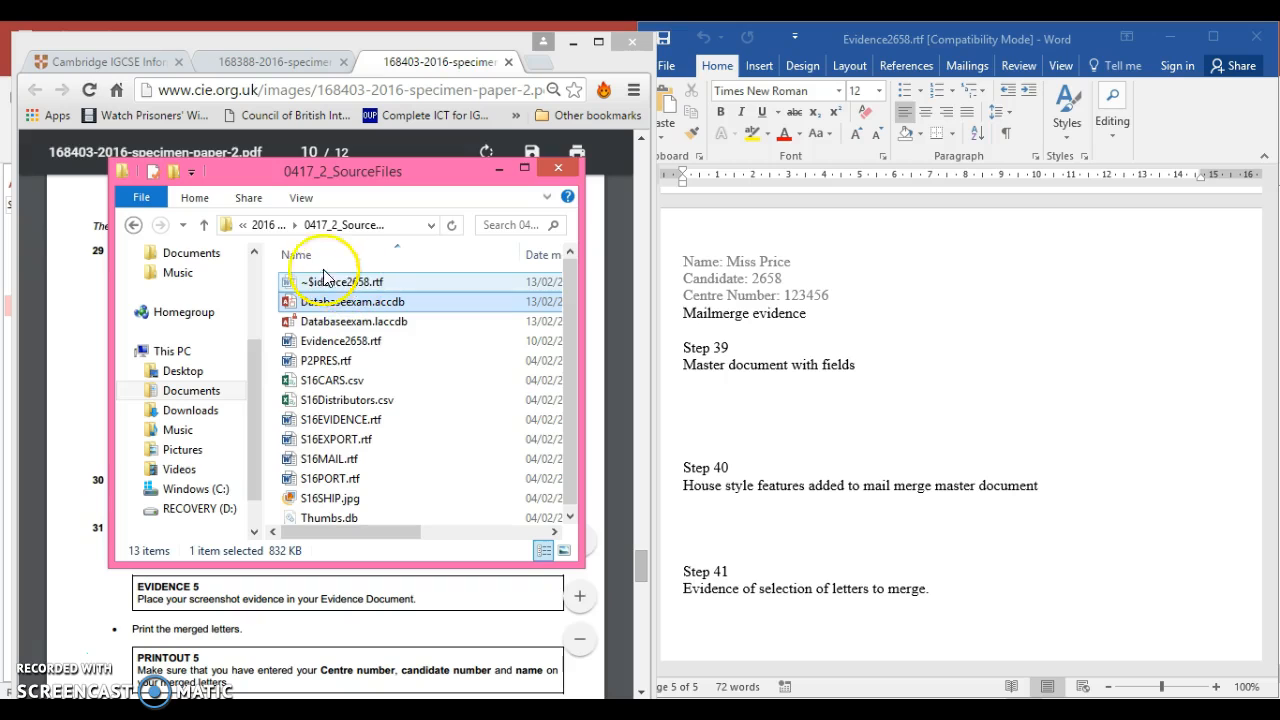
{"action": "left_click", "coordinate": [270, 226]}
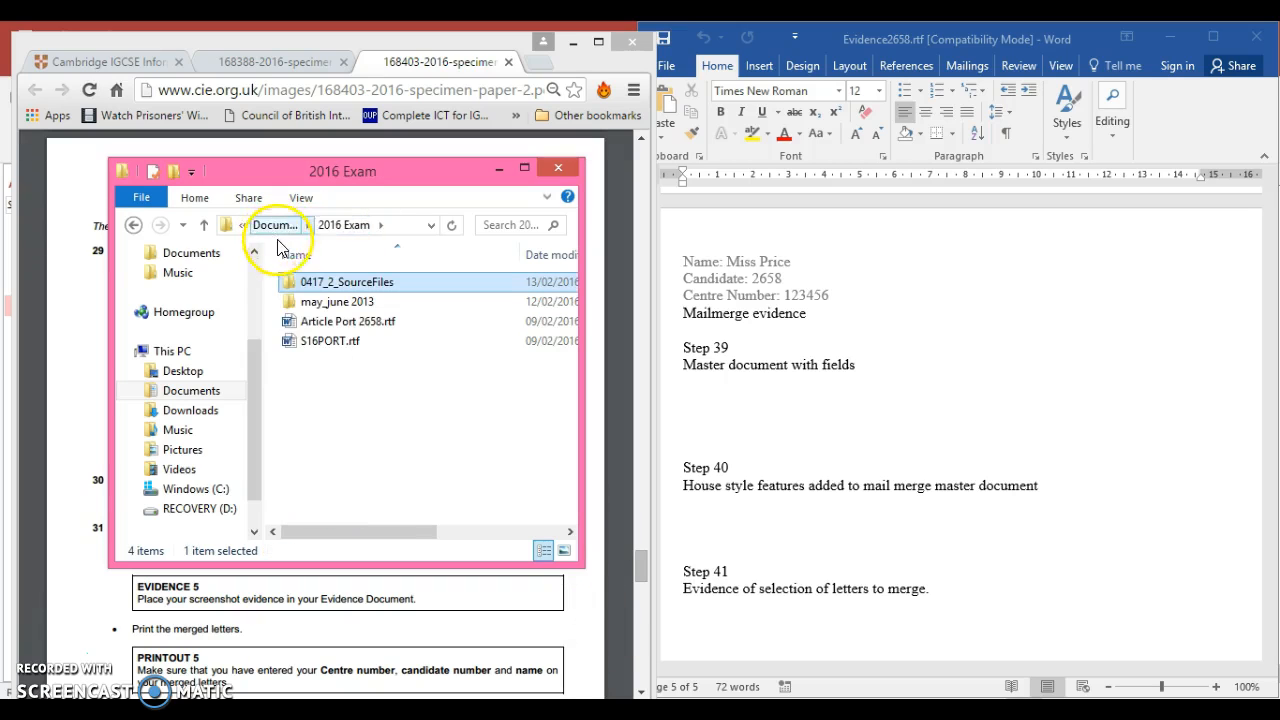
{"action": "double_click", "coordinate": [318, 281]}
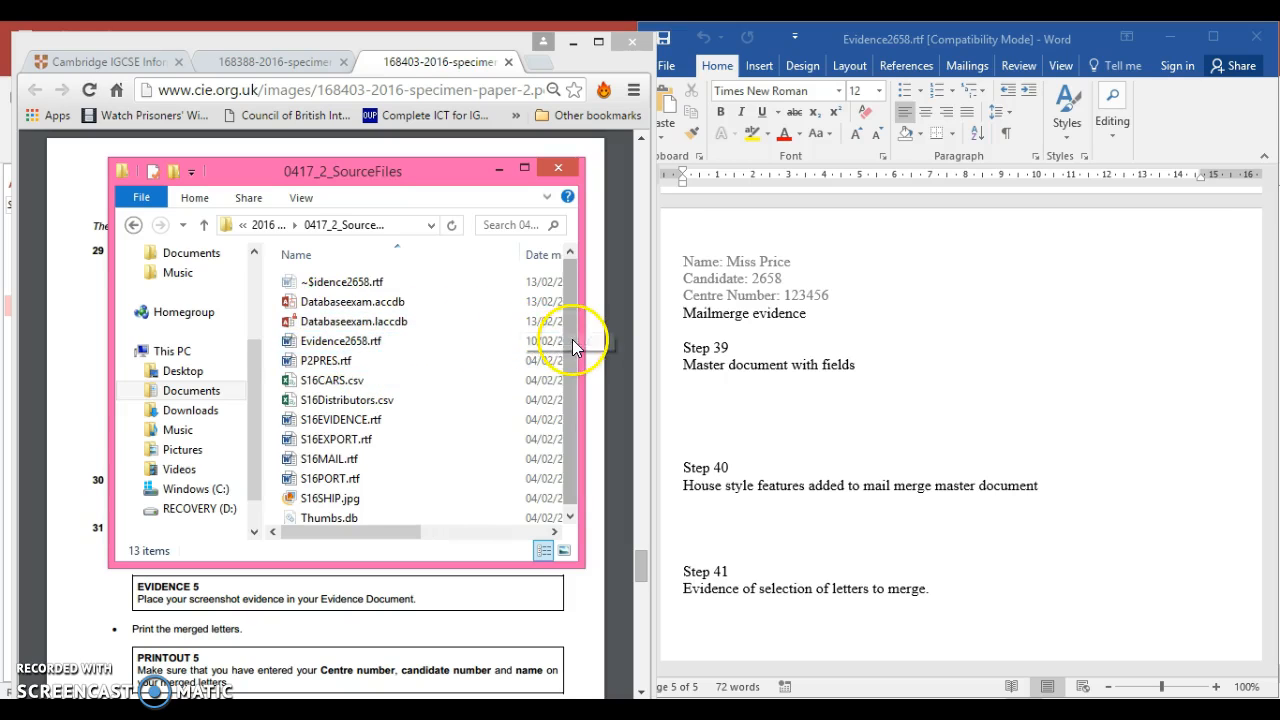
{"action": "left_click_drag", "start_coordinate": [571, 349], "coordinate": [572, 365]}
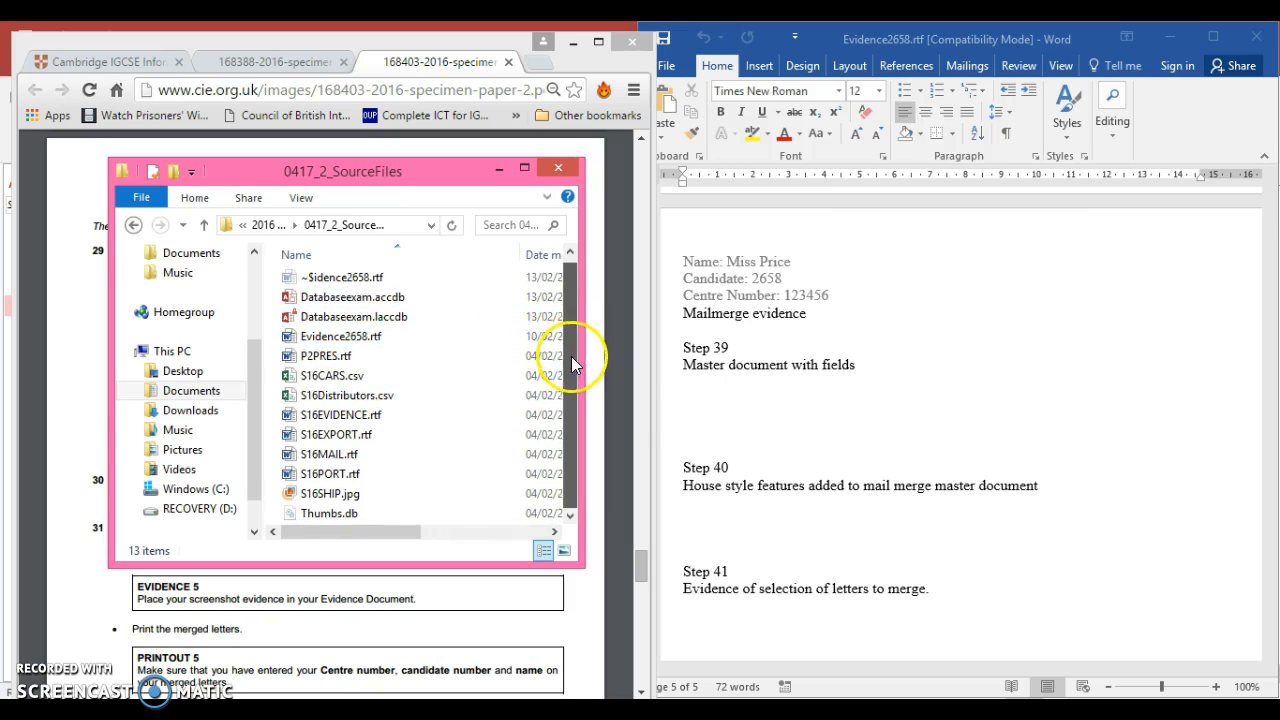
{"action": "left_click", "coordinate": [371, 399]}
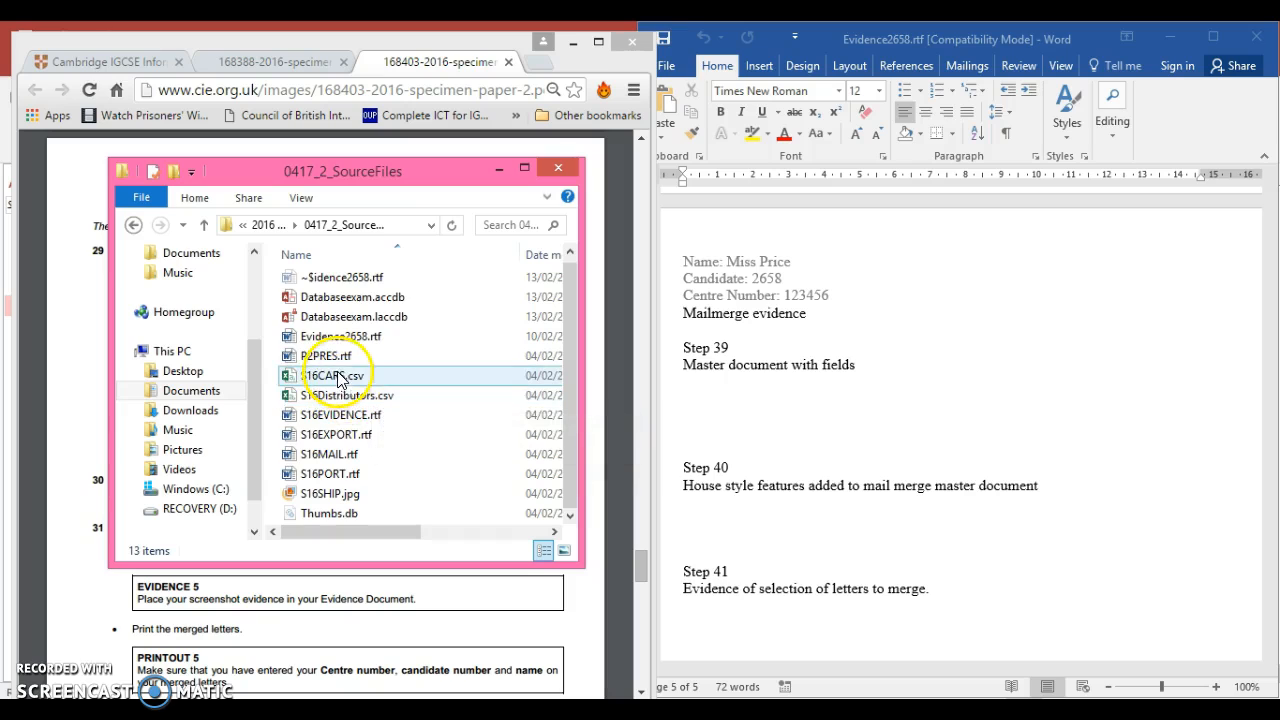
{"action": "left_click", "coordinate": [341, 400]}
{"action": "double_click", "coordinate": [341, 397]}
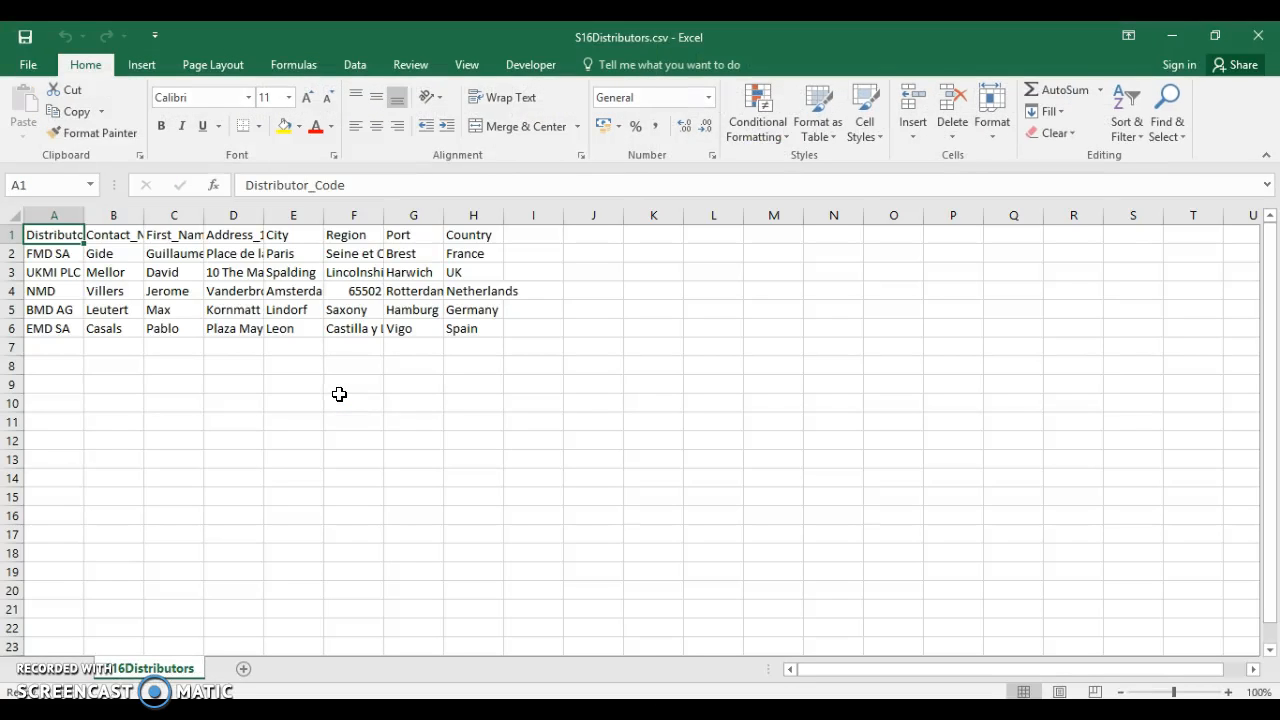
{"action": "left_click", "coordinate": [1270, 38]}
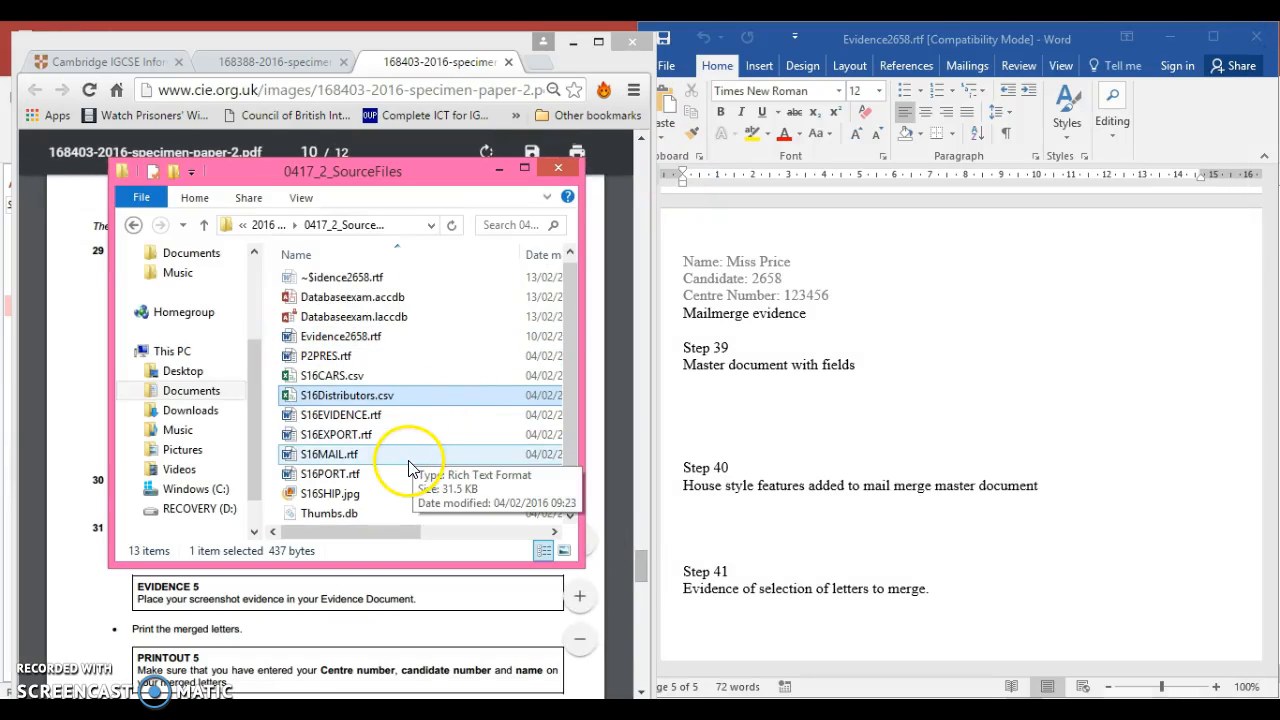
Open the master letter S16MAIL.rtf from the 0417_2_SourceFiles folder in Word and enable editing
{"action": "left_click_drag", "start_coordinate": [420, 191], "coordinate": [450, 280]}
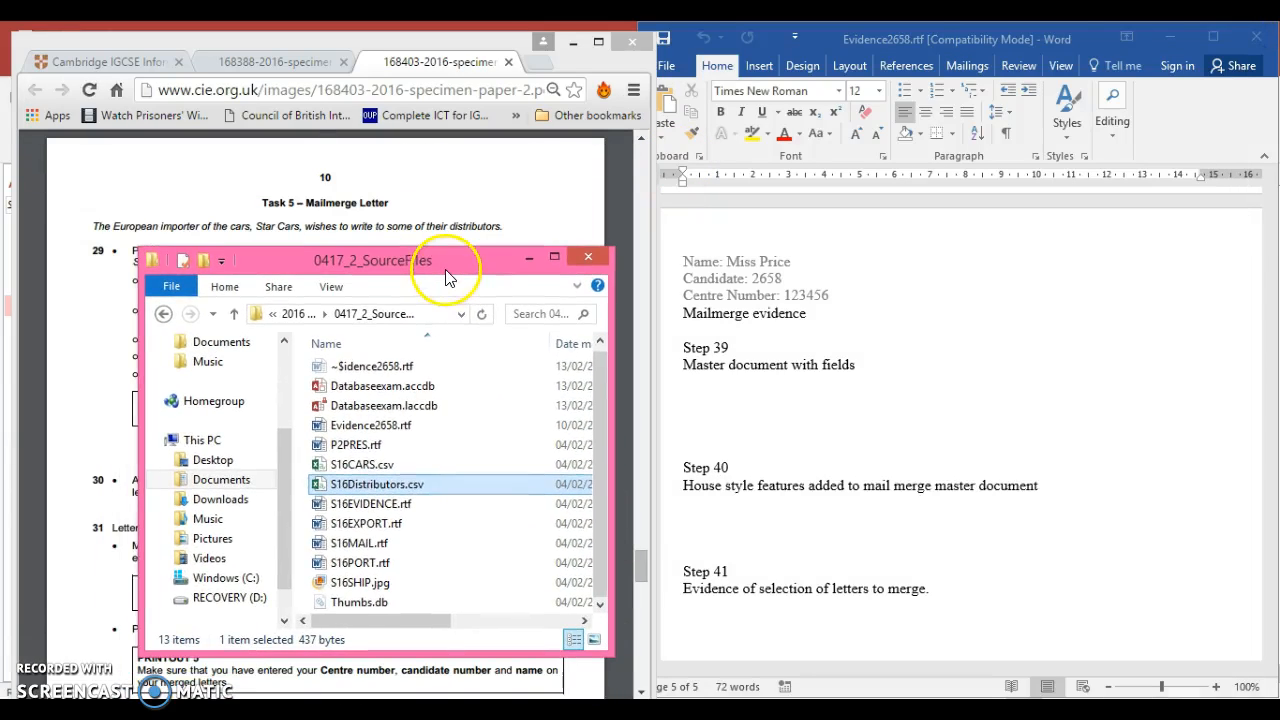
{"action": "double_click", "coordinate": [378, 543]}
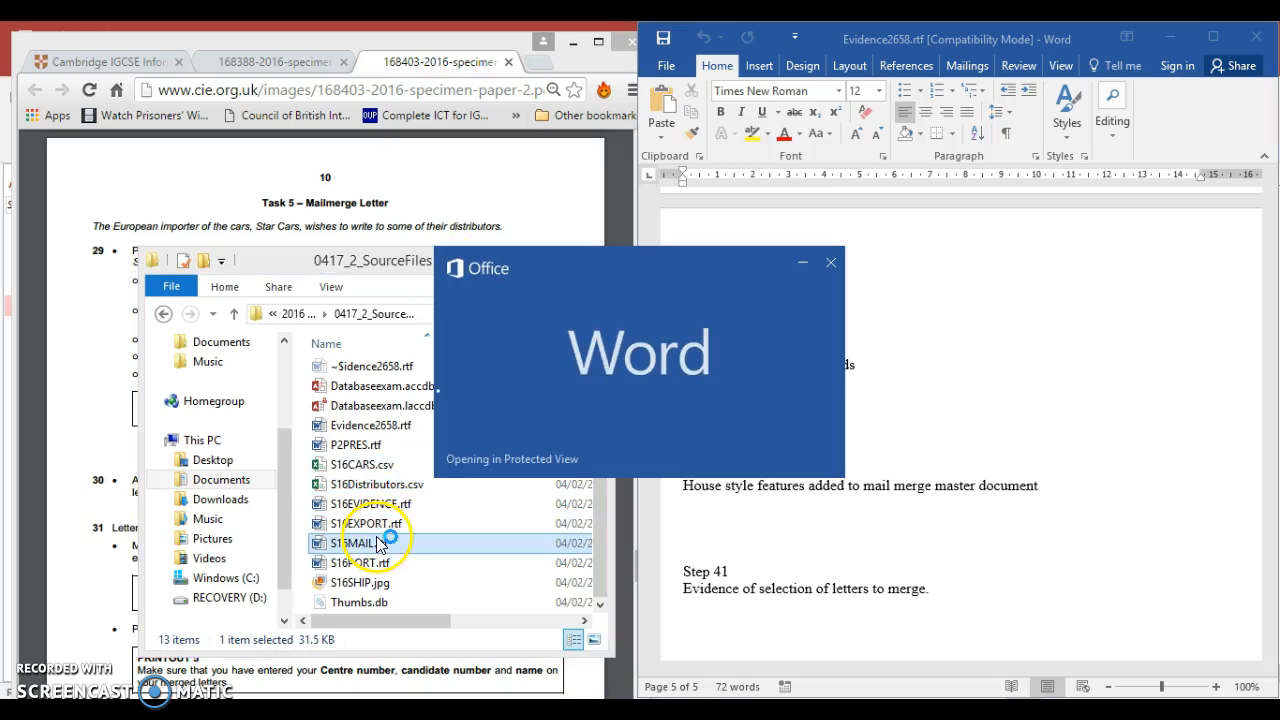
{"action": "left_click", "coordinate": [323, 258]}
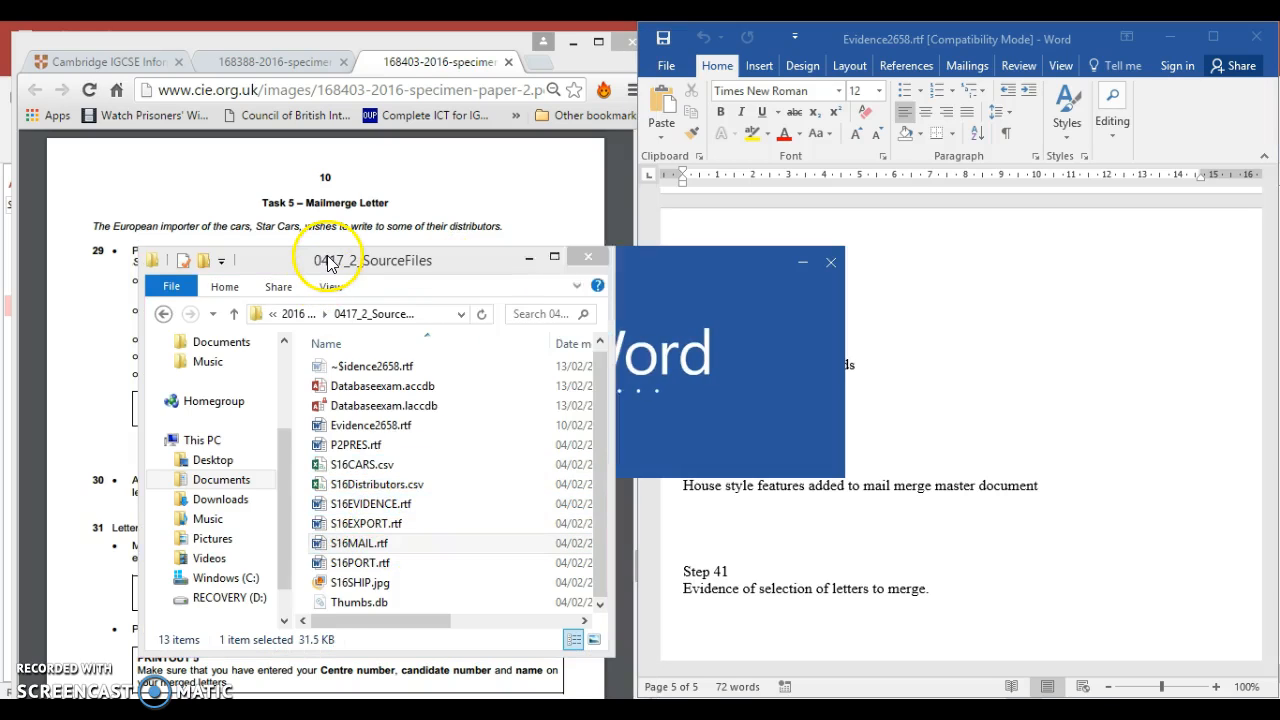
{"action": "left_click", "coordinate": [588, 262]}
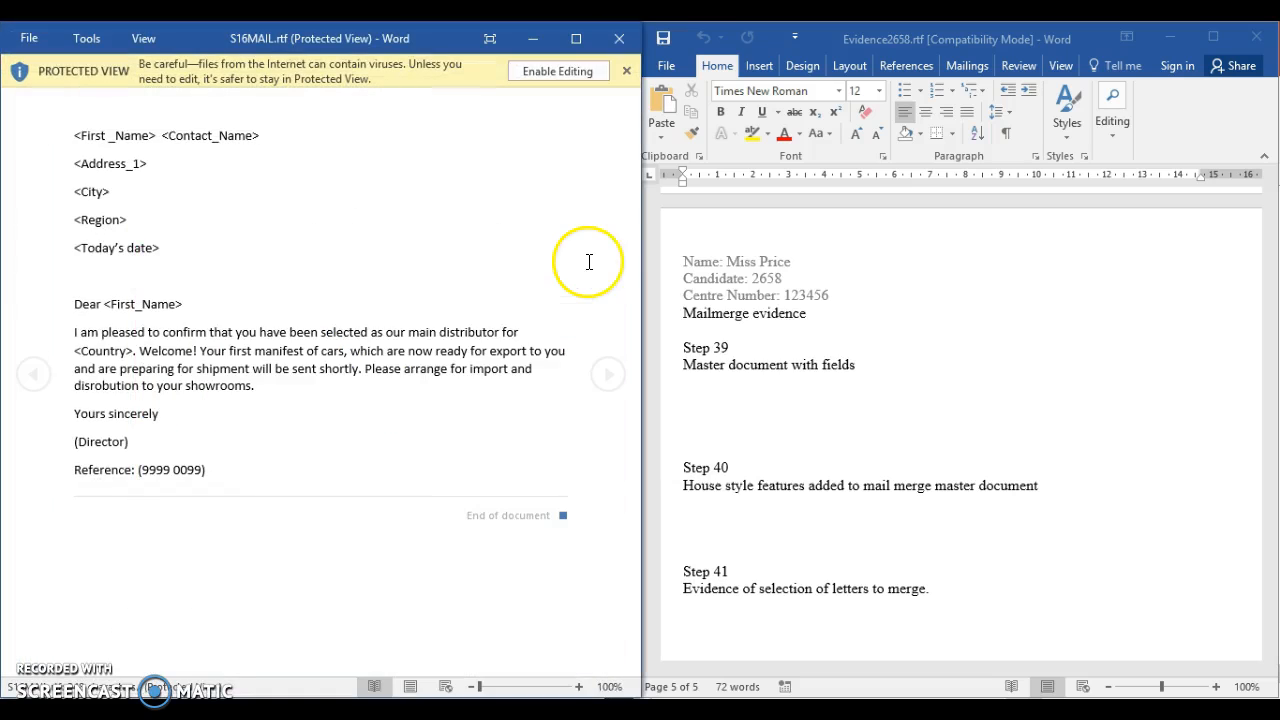
{"action": "left_click", "coordinate": [558, 74]}
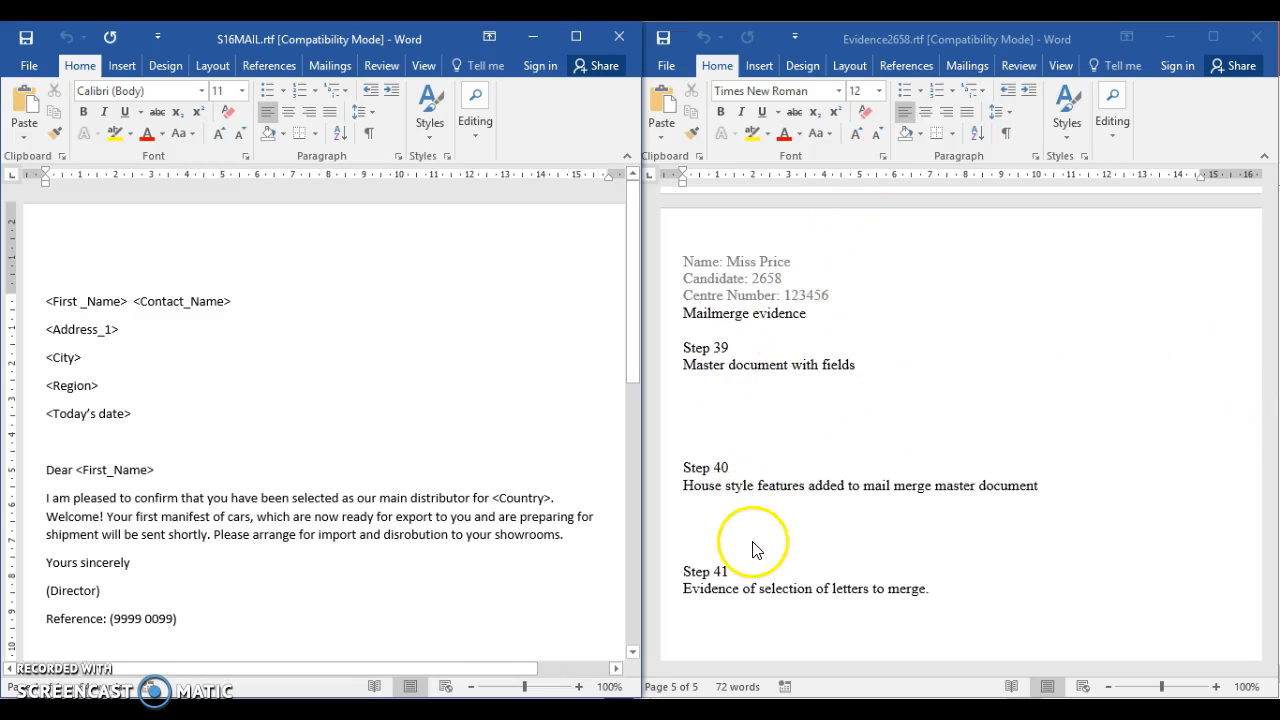
Place the S16MAIL.rtf window over the evidence document so the letter sits beside the exam paper, and review its placeholders
{"action": "left_click", "coordinate": [932, 383]}
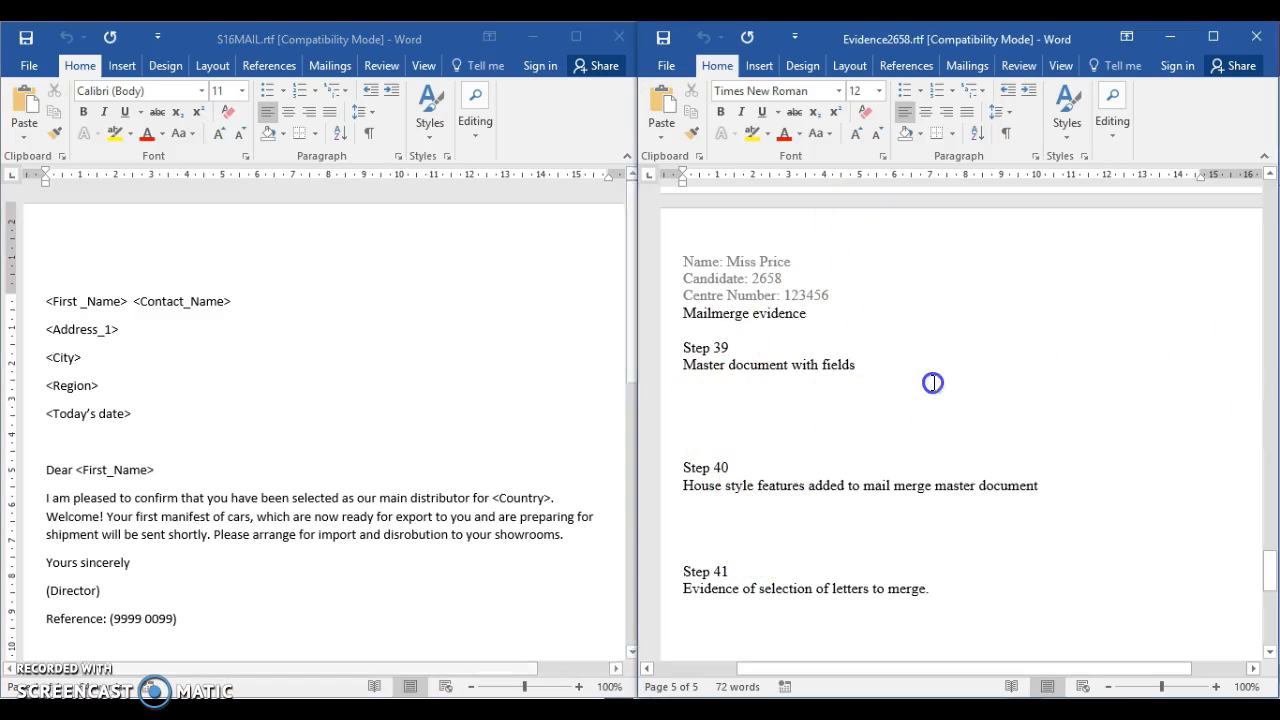
{"action": "mouse_move", "coordinate": [1267, 568]}
{"action": "left_mouse_down"}
{"action": "mouse_move", "coordinate": [1270, 622]}
{"action": "mouse_move", "coordinate": [1266, 558]}
{"action": "mouse_move", "coordinate": [1270, 572]}
{"action": "left_mouse_up"}
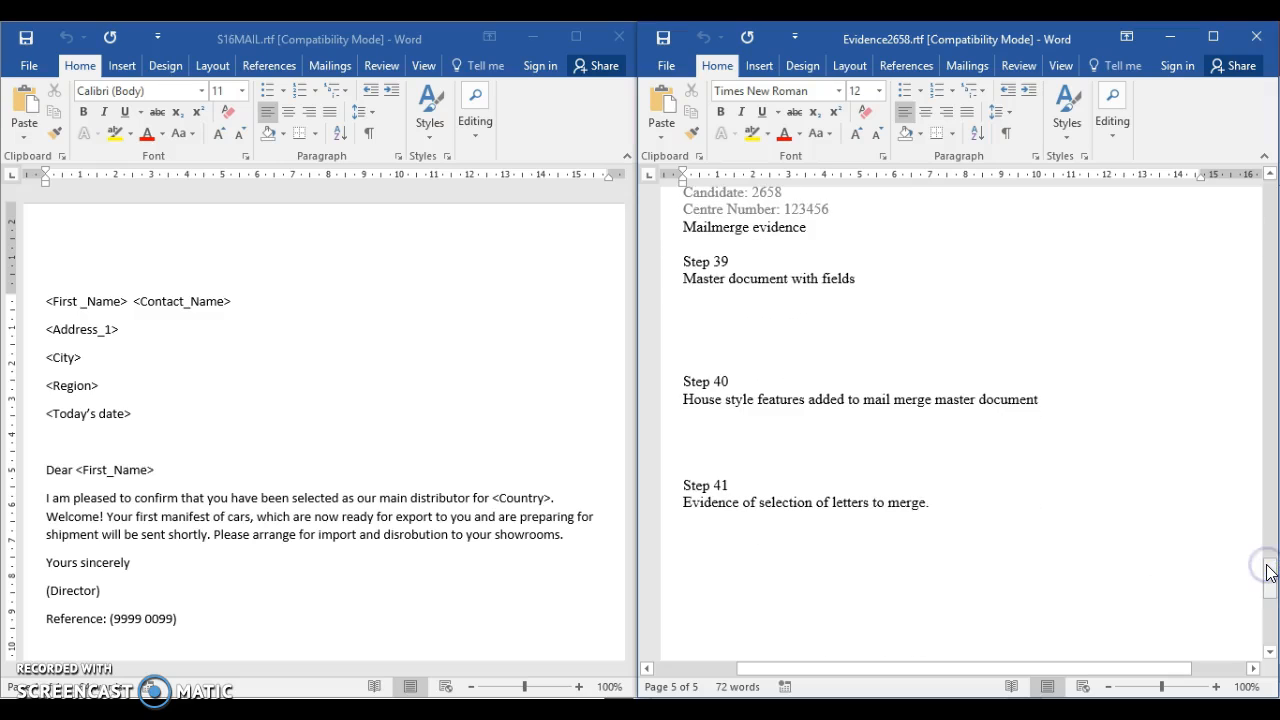
{"action": "left_click_drag", "start_coordinate": [420, 42], "coordinate": [1050, 43]}
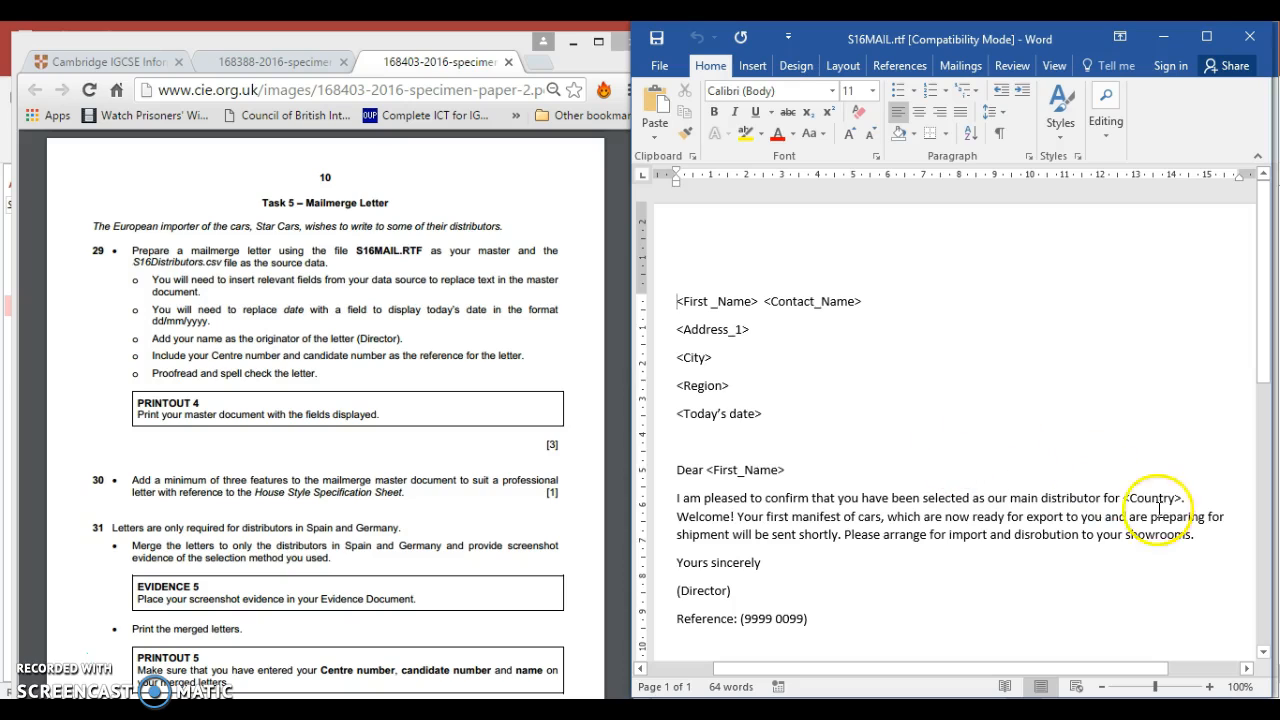
{"action": "left_click_drag", "start_coordinate": [1124, 498], "coordinate": [1180, 497]}
{"action": "left_click", "coordinate": [943, 396]}
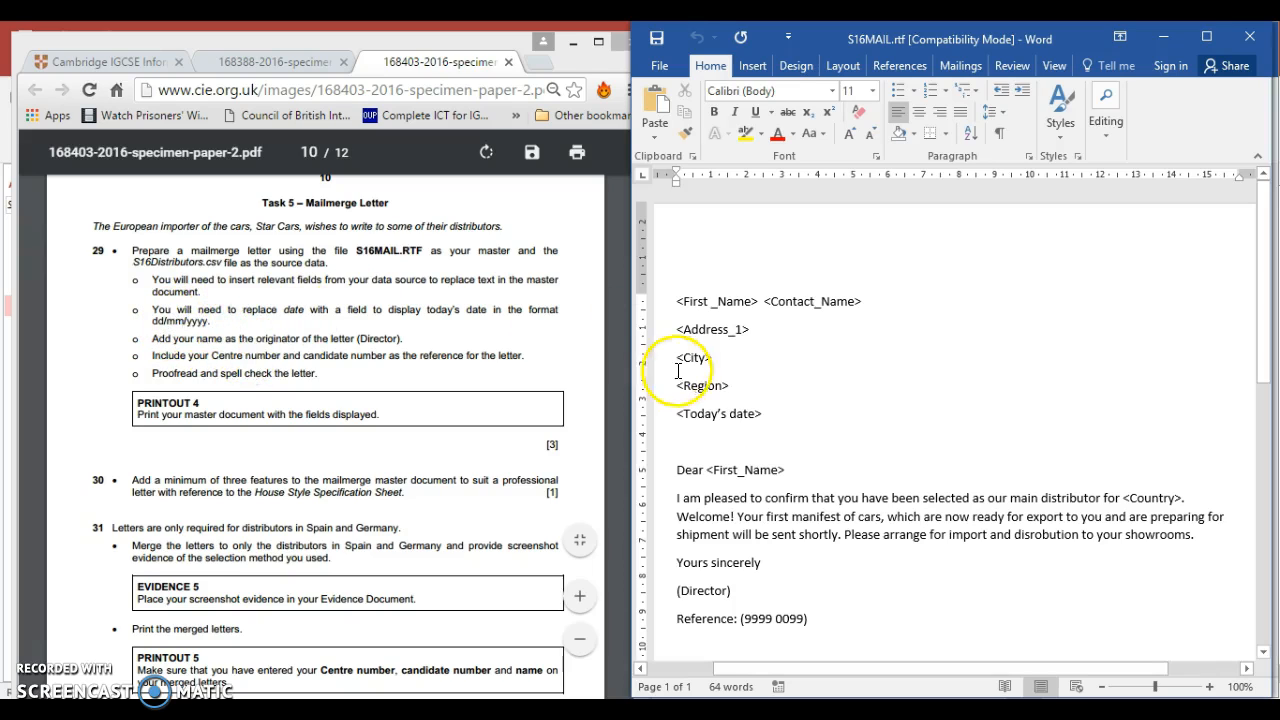
Replace the <Today's date> placeholder in the letter with a CreateDate field from Date and Time, formatted dd/MM/yyyy
{"action": "left_click_drag", "start_coordinate": [678, 413], "coordinate": [761, 413]}
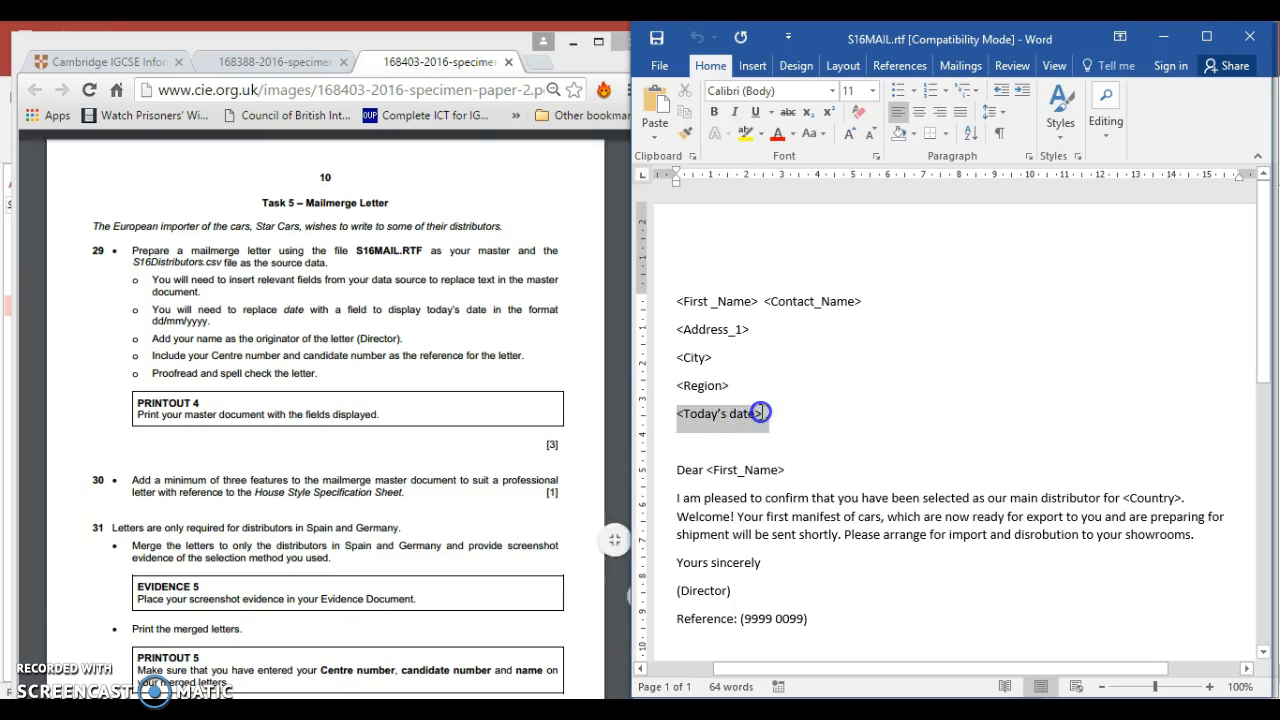
{"action": "left_click", "coordinate": [1207, 39]}
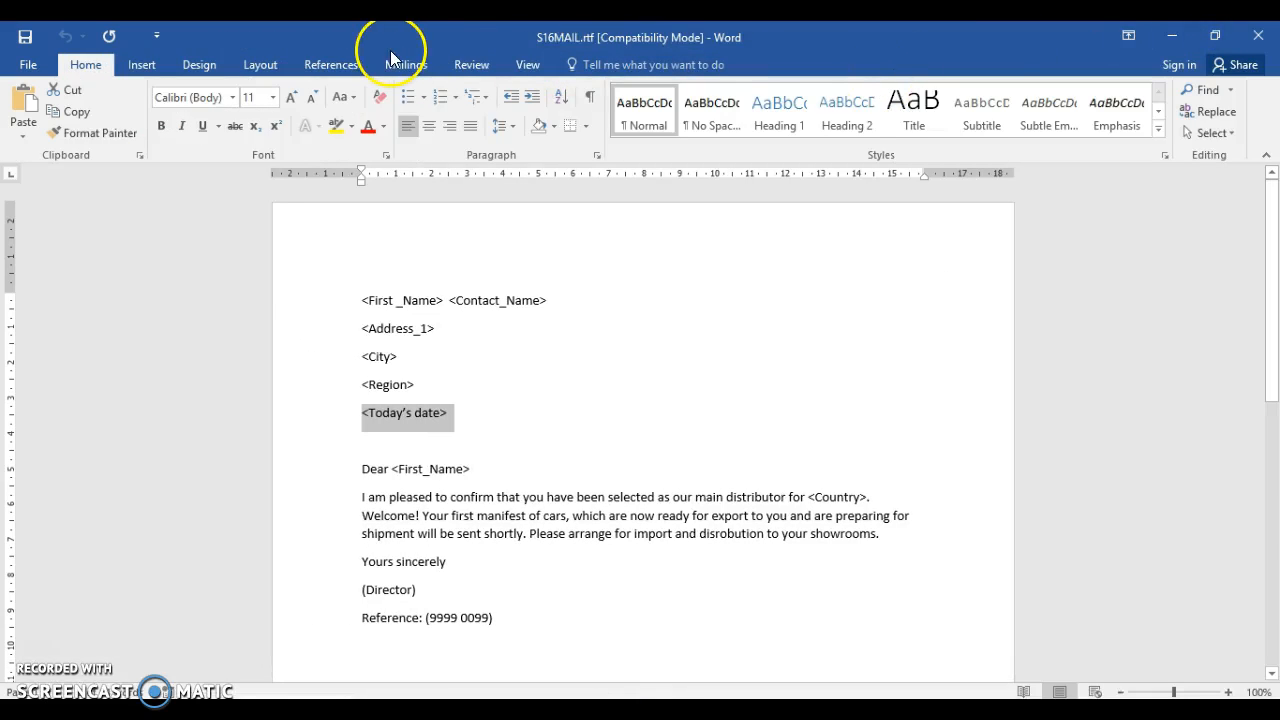
{"action": "left_click", "coordinate": [144, 66]}
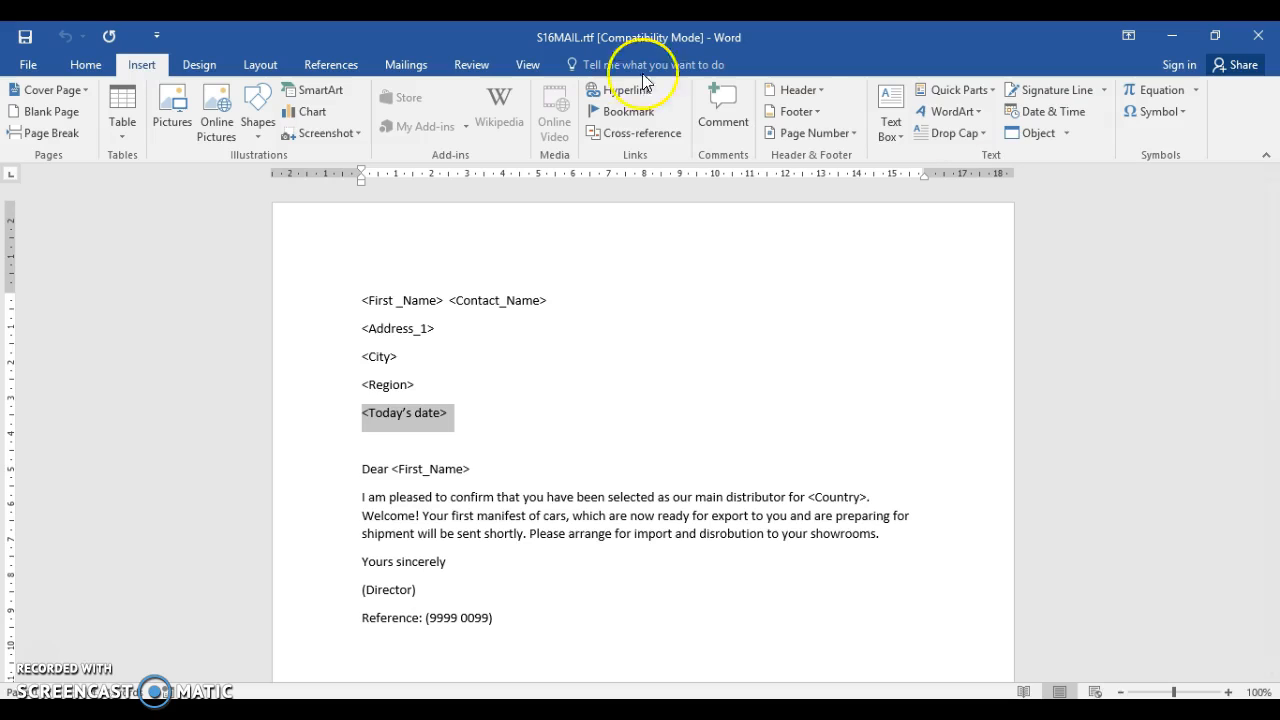
{"action": "left_click", "coordinate": [992, 90]}
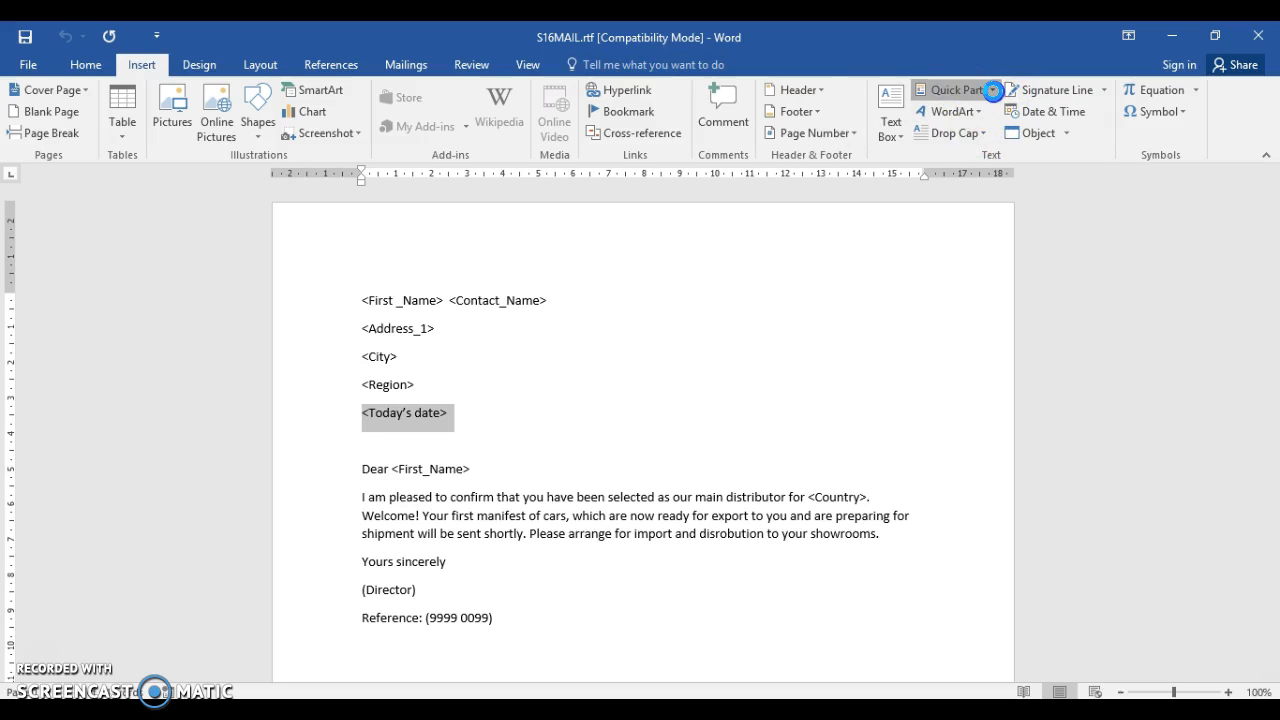
{"action": "left_click", "coordinate": [994, 92]}
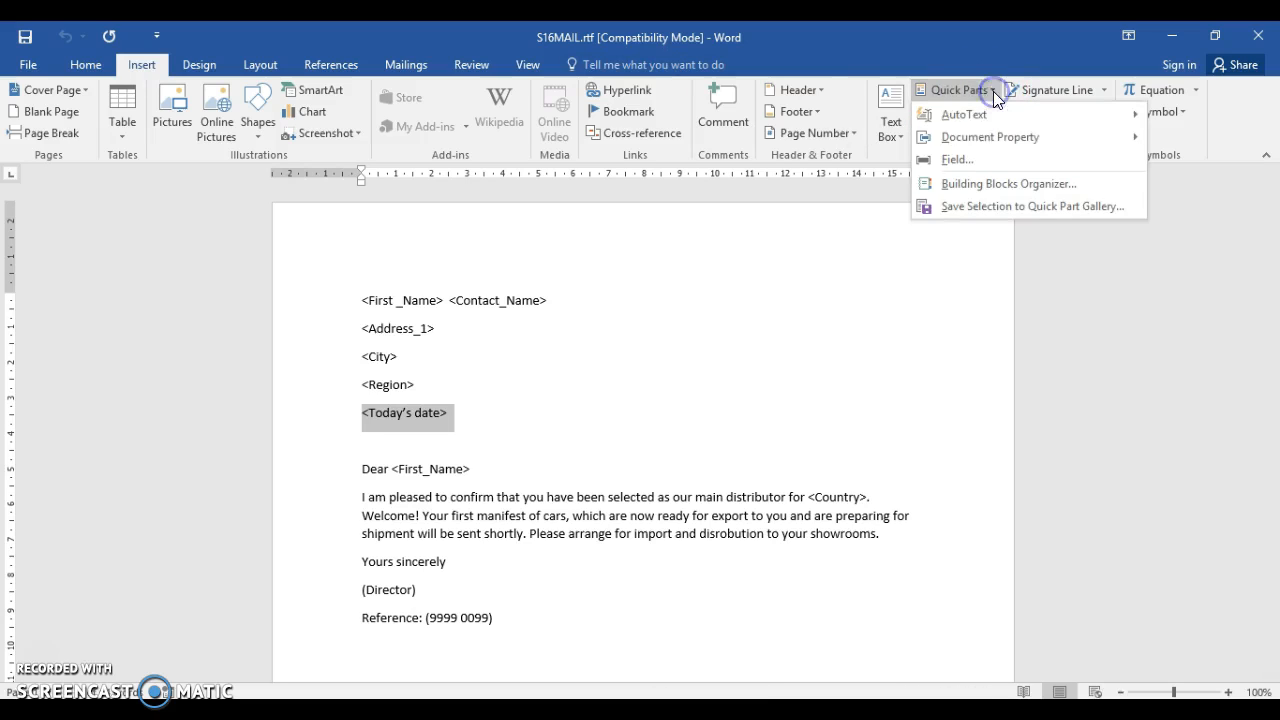
{"action": "left_click", "coordinate": [955, 160]}
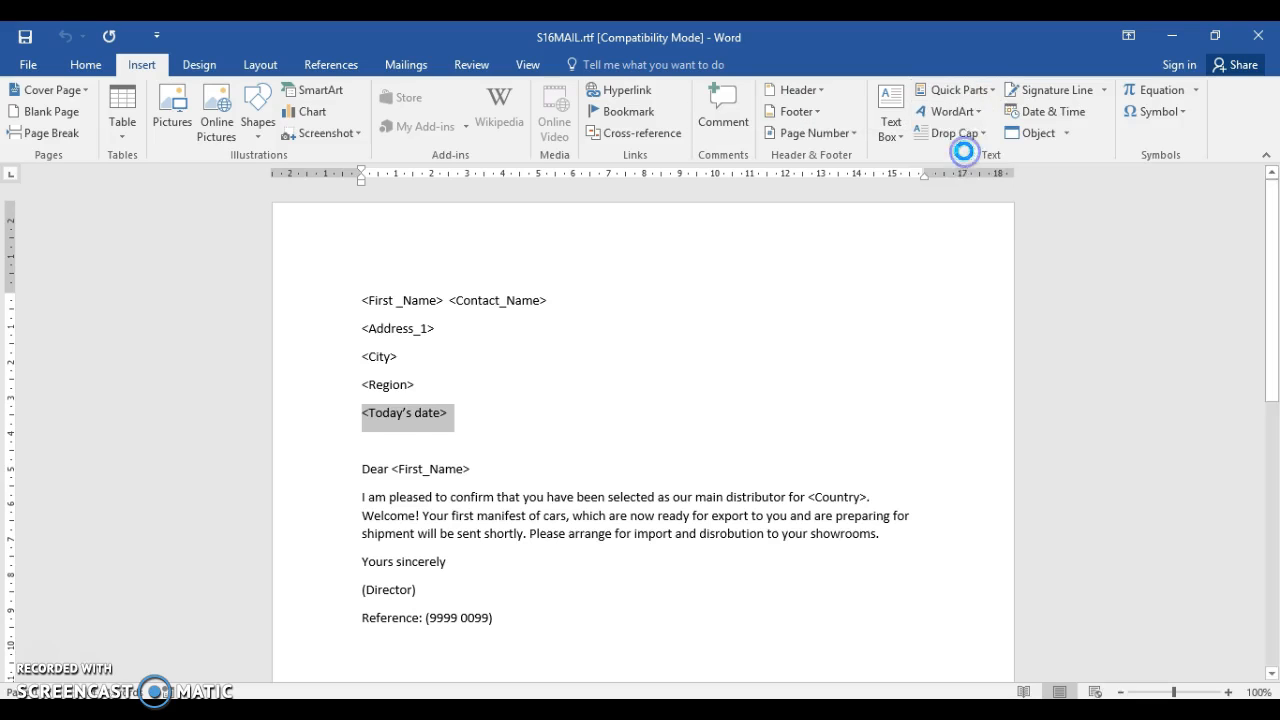
{"action": "left_click", "coordinate": [469, 218]}
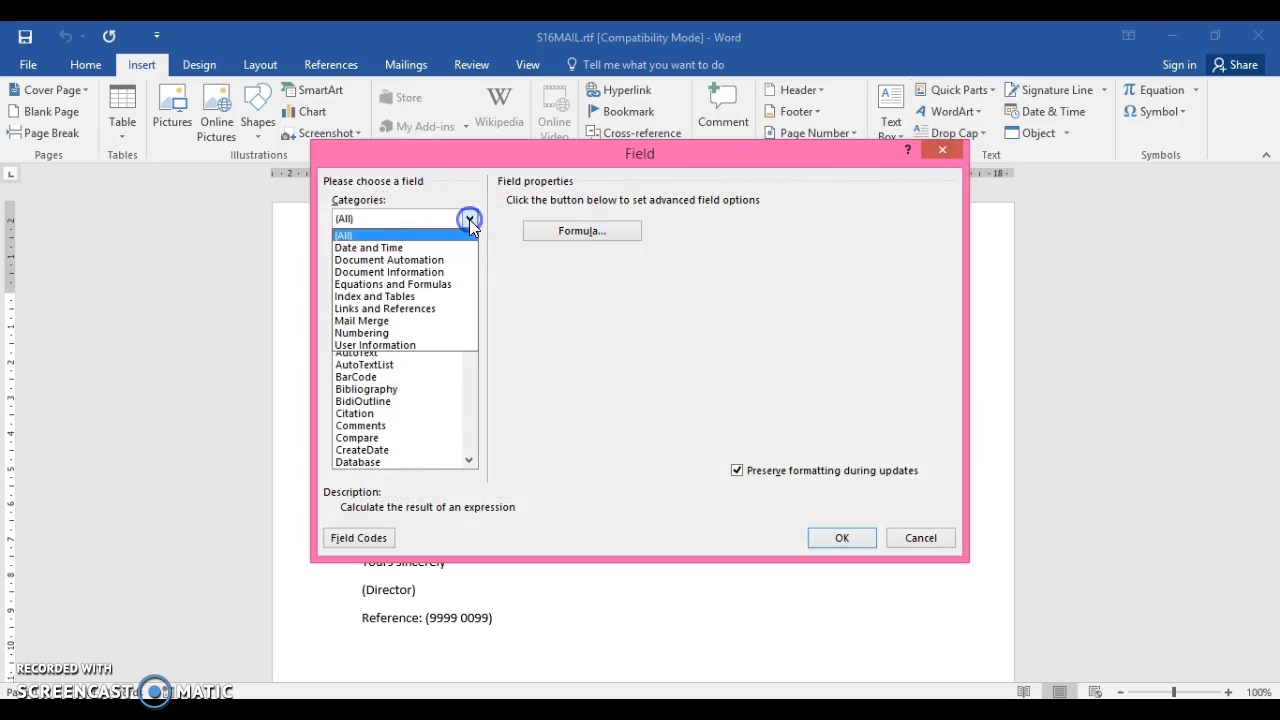
{"action": "left_click", "coordinate": [462, 249]}
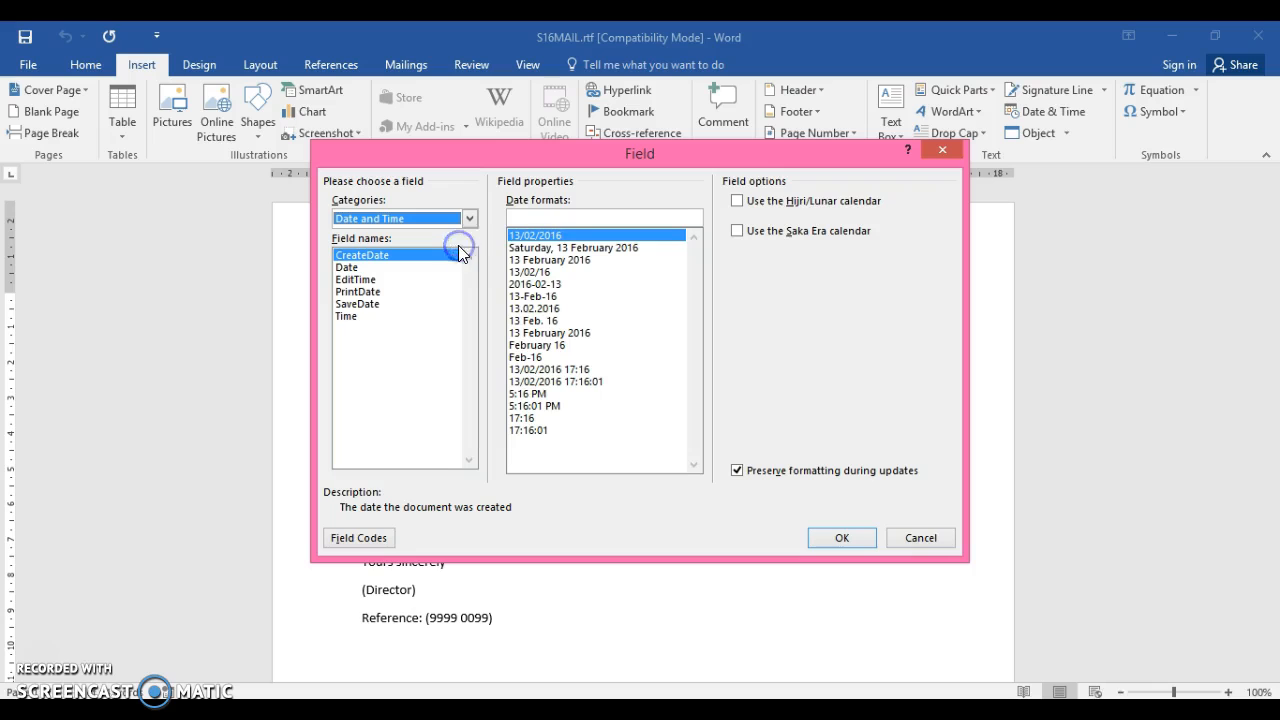
{"action": "left_click", "coordinate": [573, 239]}
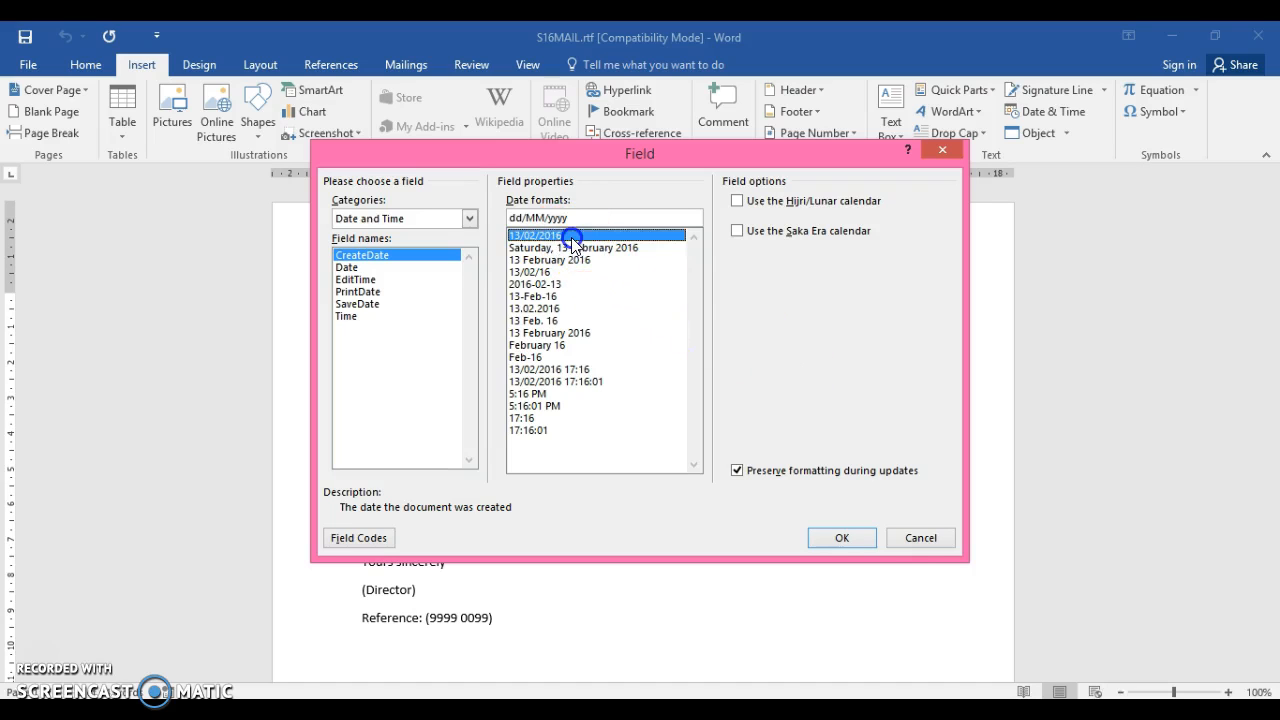
{"action": "left_click", "coordinate": [849, 540]}
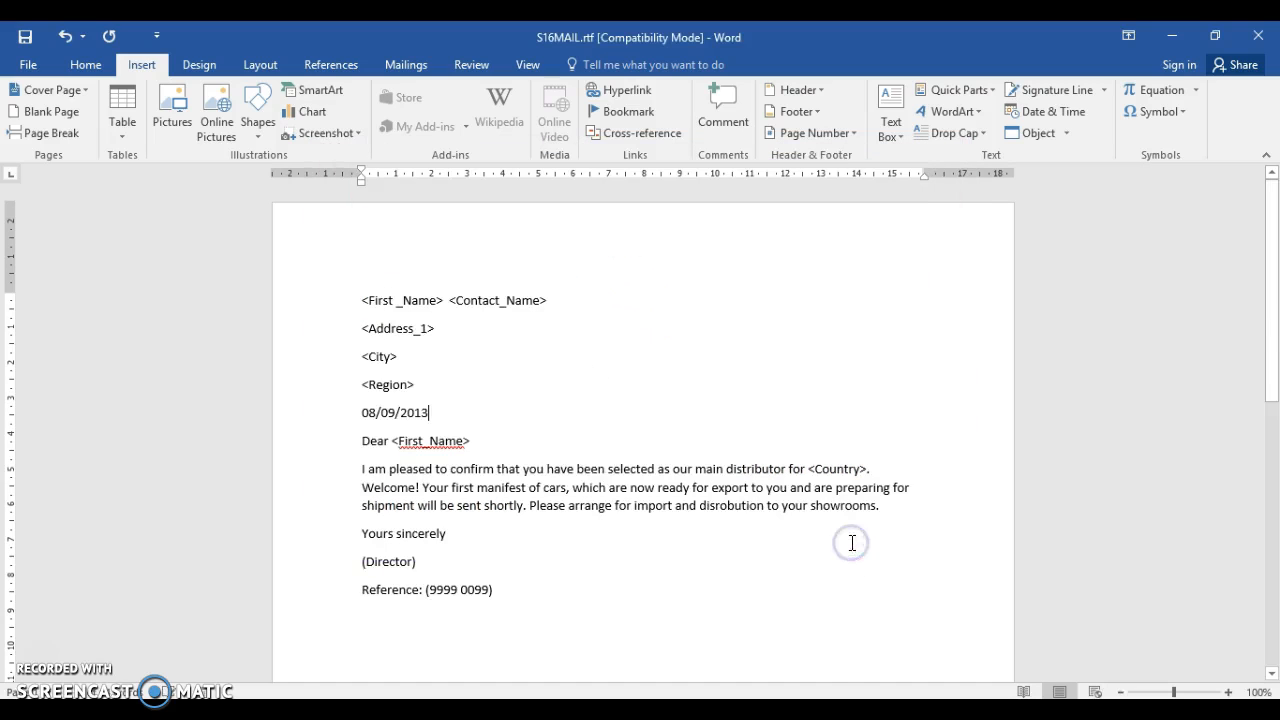
Attach S16Distributors.csv from 2016 Exam > 0417_2_SourceFiles as the letter's mail merge recipient list, and show the letter beside the exam paper
{"action": "left_click", "coordinate": [401, 70]}
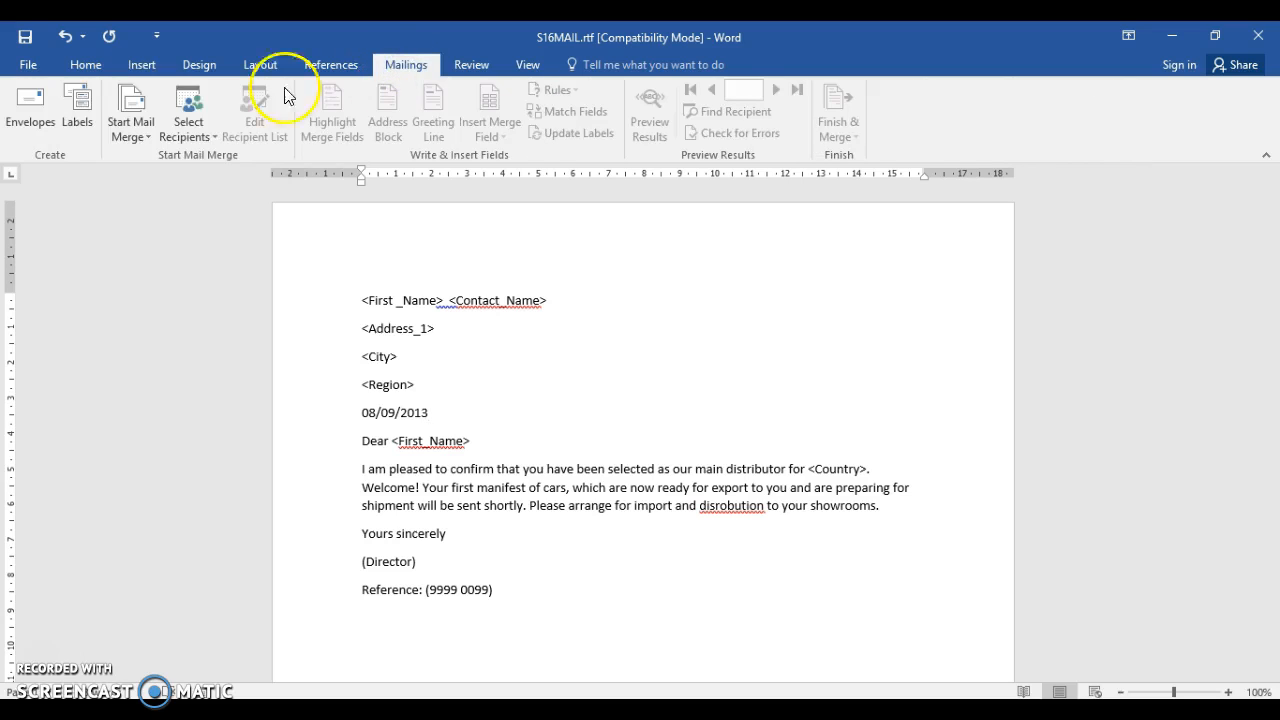
{"action": "left_click", "coordinate": [148, 130]}
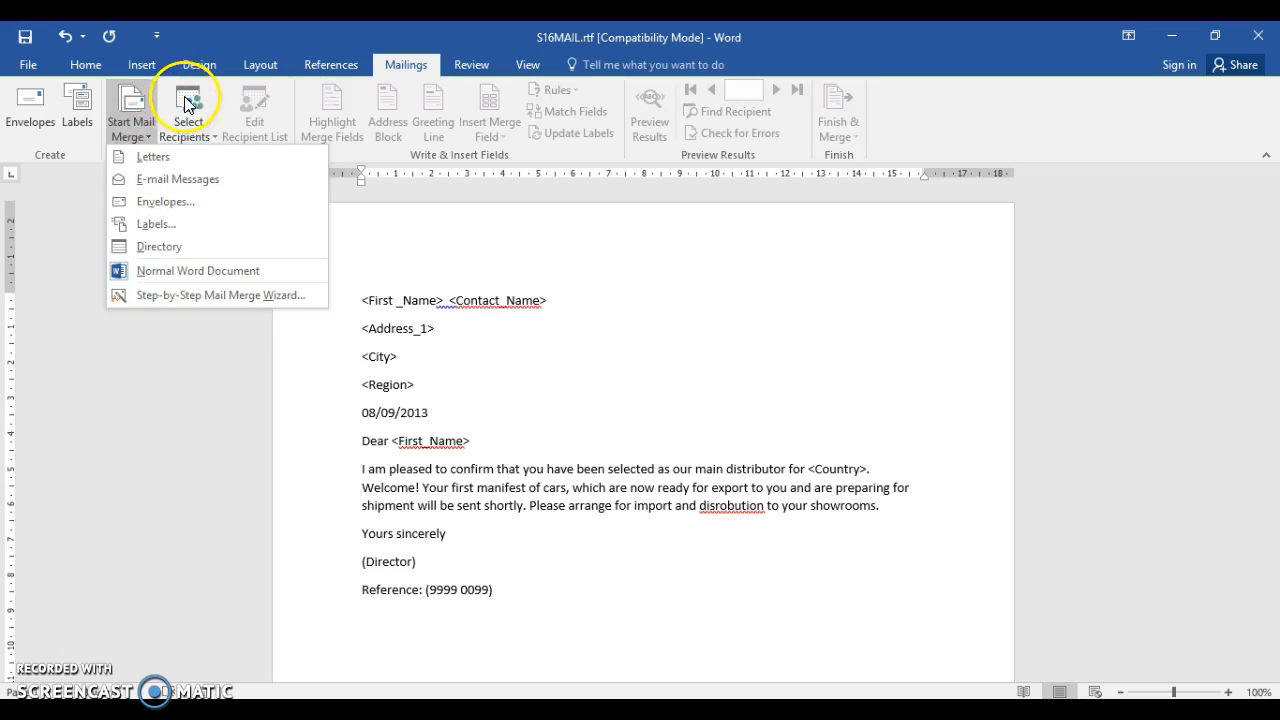
{"action": "left_click", "coordinate": [186, 102]}
{"action": "left_click", "coordinate": [202, 184]}
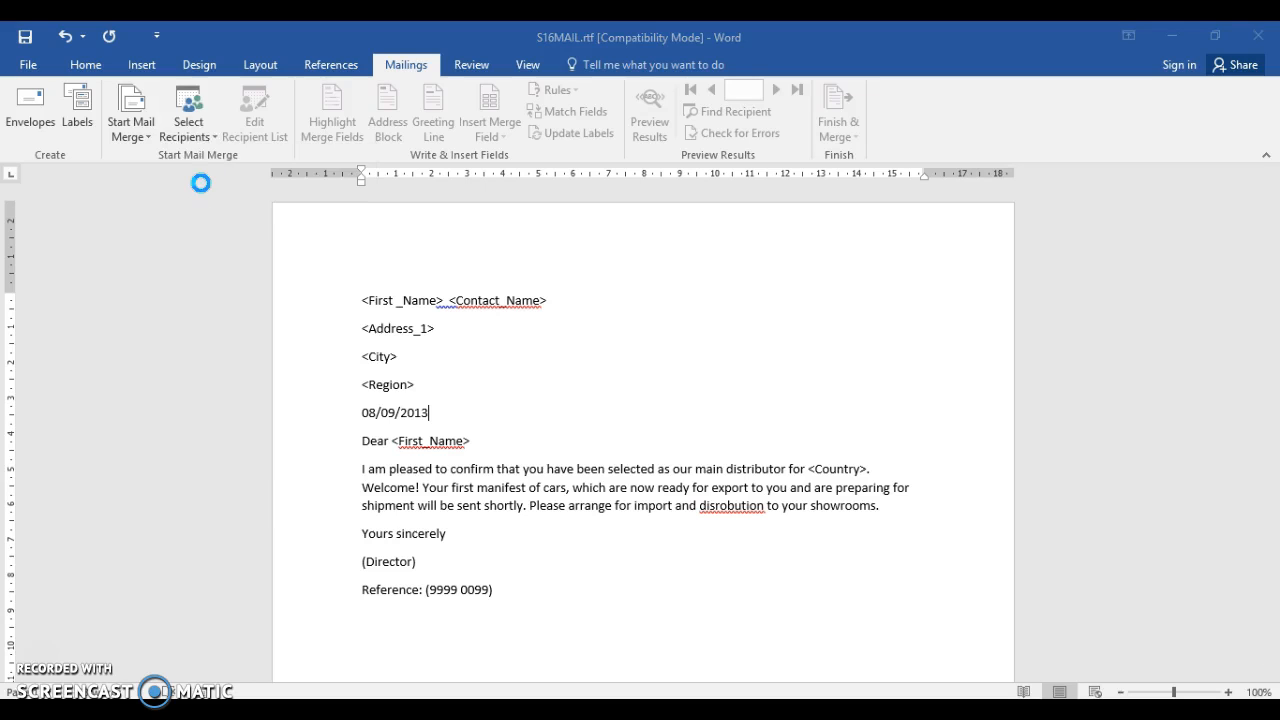
{"action": "left_click", "coordinate": [121, 255]}
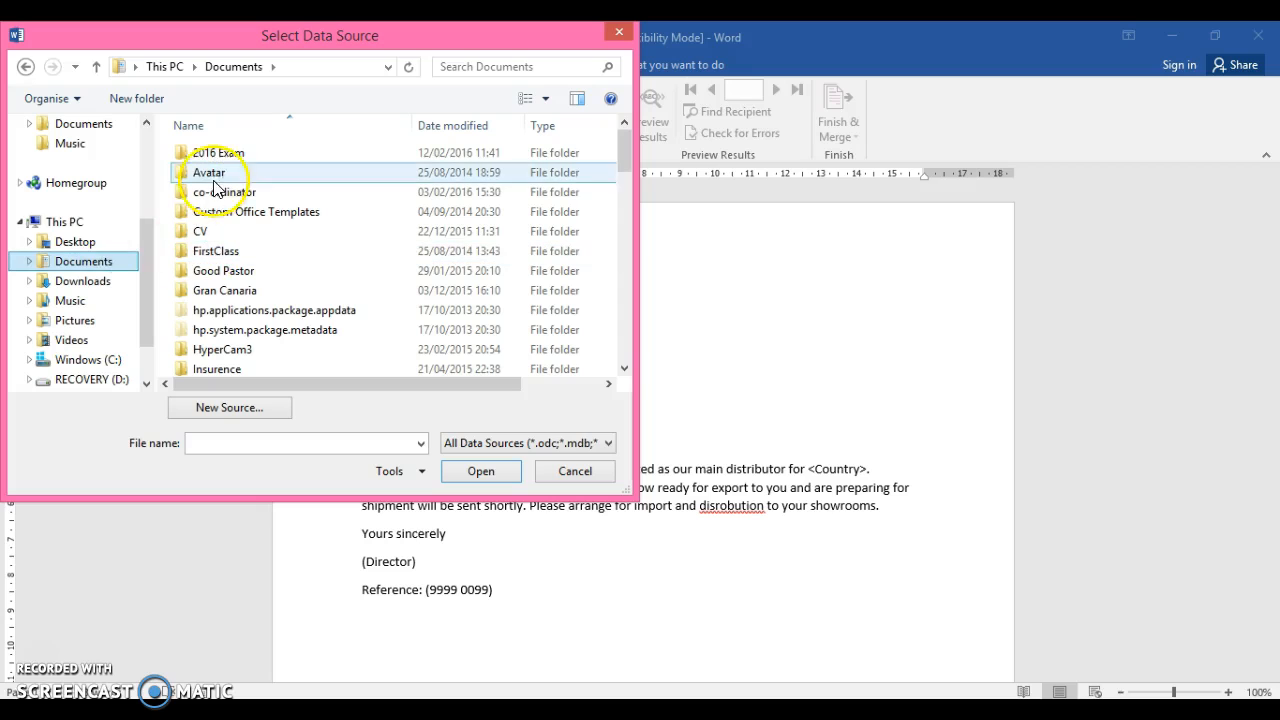
{"action": "double_click", "coordinate": [230, 158]}
{"action": "double_click", "coordinate": [229, 158]}
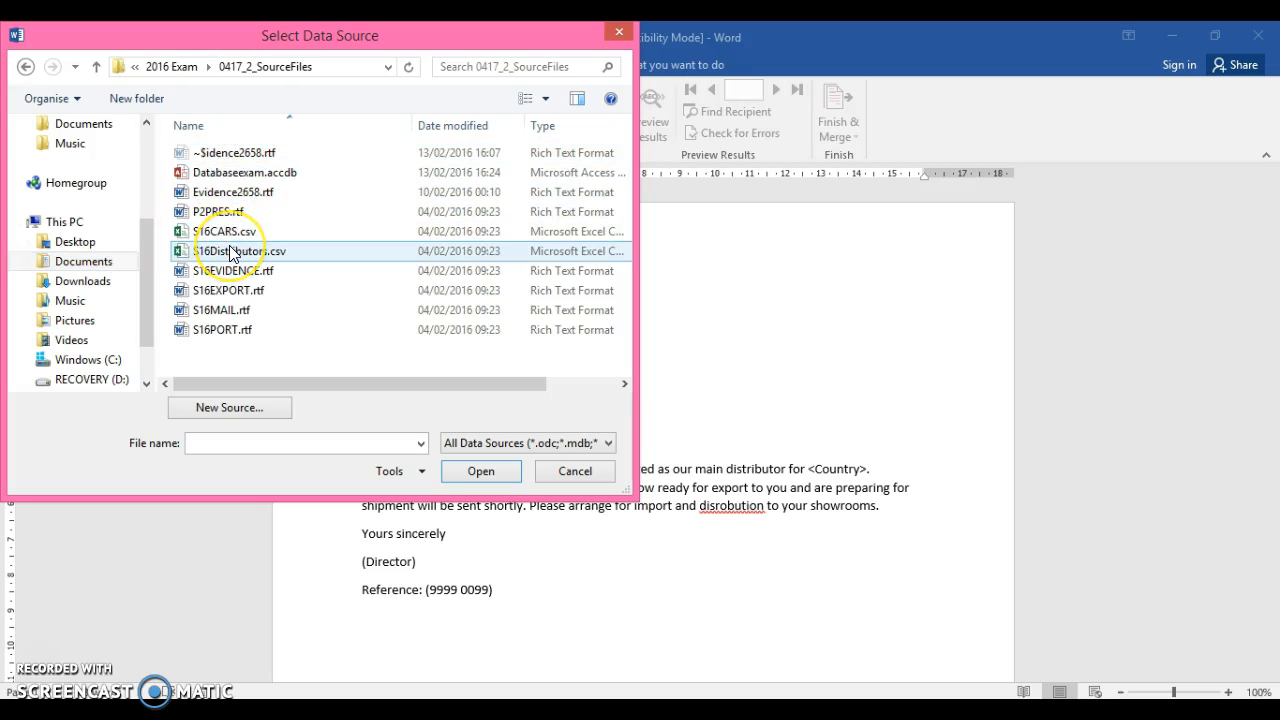
{"action": "left_click", "coordinate": [224, 253]}
{"action": "left_click", "coordinate": [475, 471]}
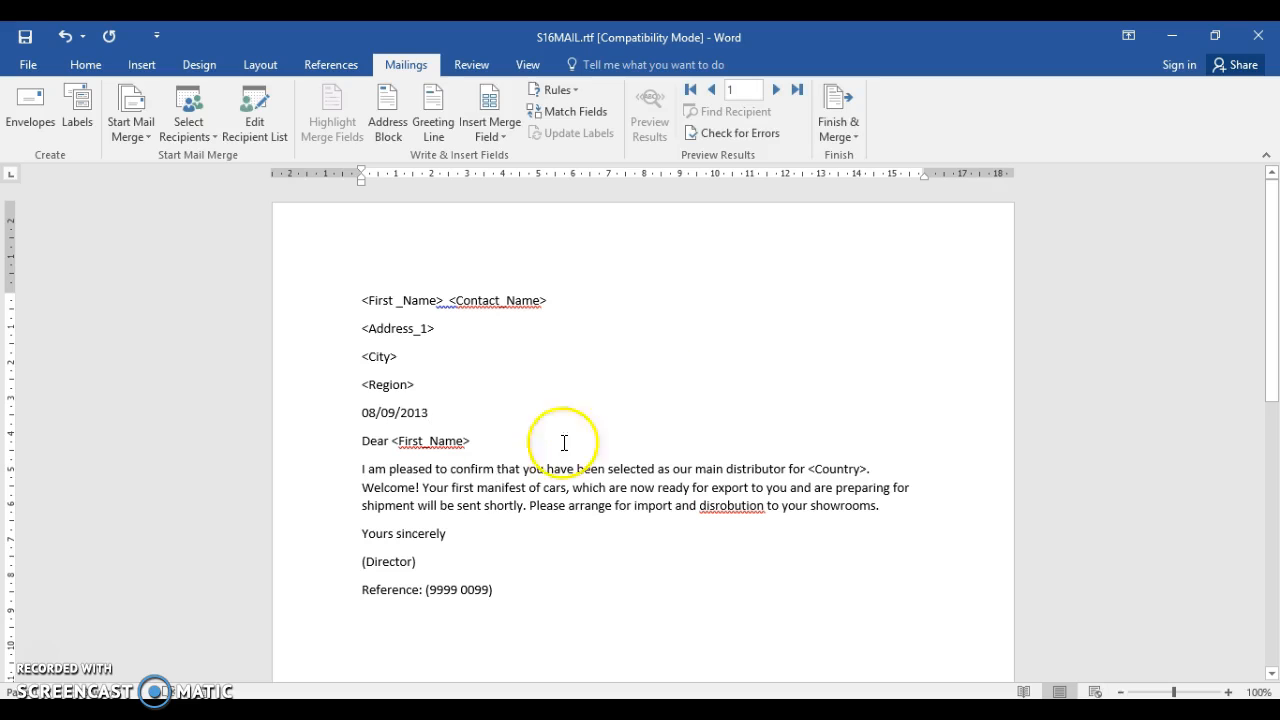
{"action": "left_click", "coordinate": [1207, 35]}
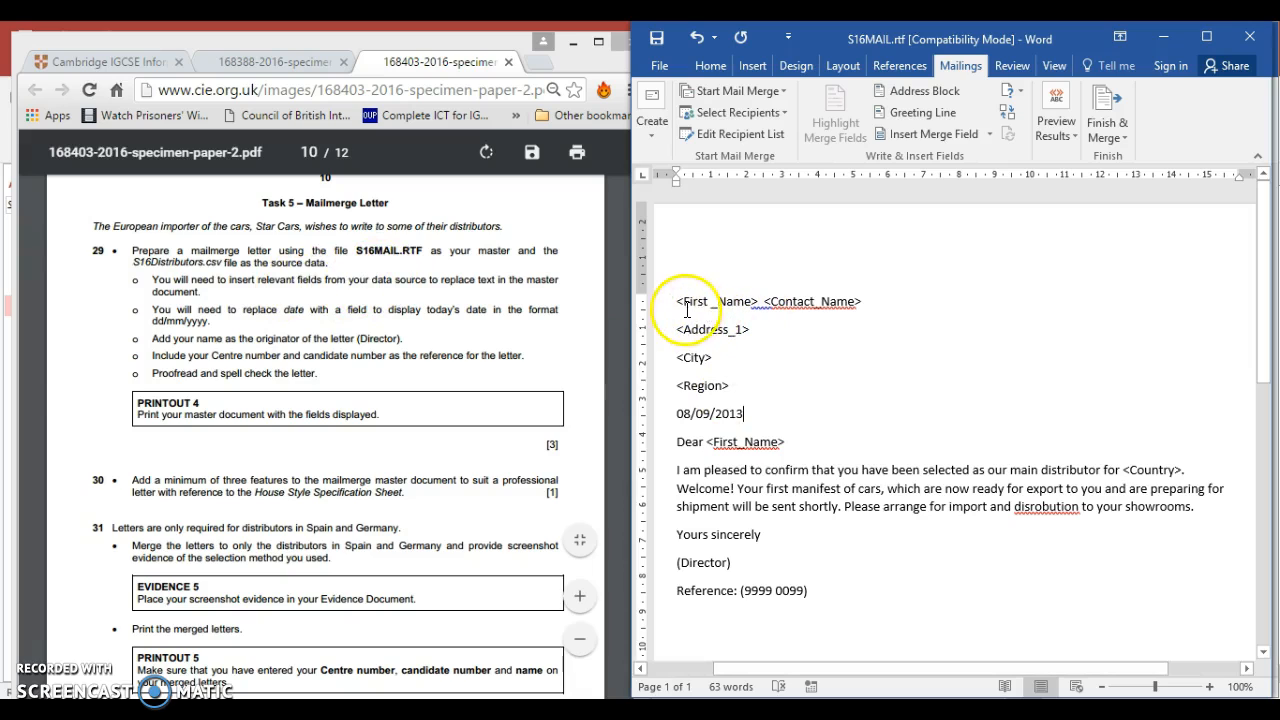
Enlarge the letter window to full screen and replace the <First _Name> placeholder in the address block with the First_Name merge field
{"action": "left_click", "coordinate": [683, 301]}
{"action": "left_click_drag", "start_coordinate": [683, 301], "coordinate": [762, 301]}
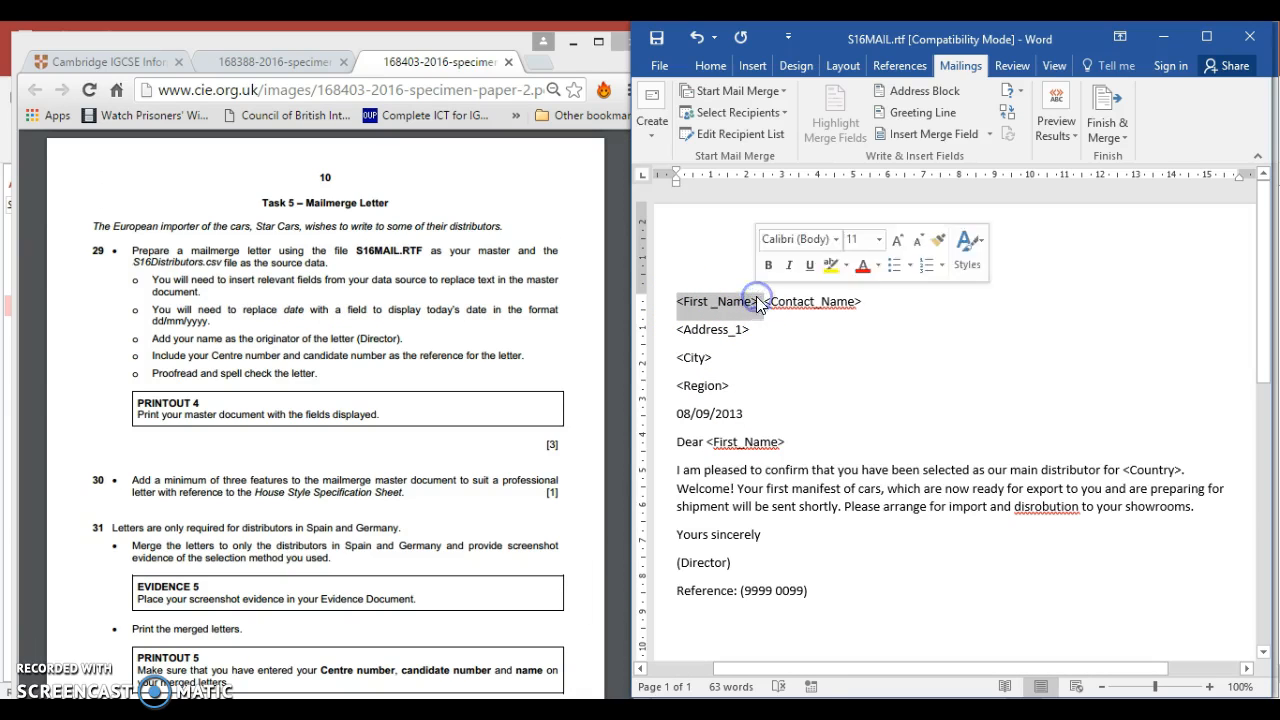
{"action": "left_click", "coordinate": [778, 116]}
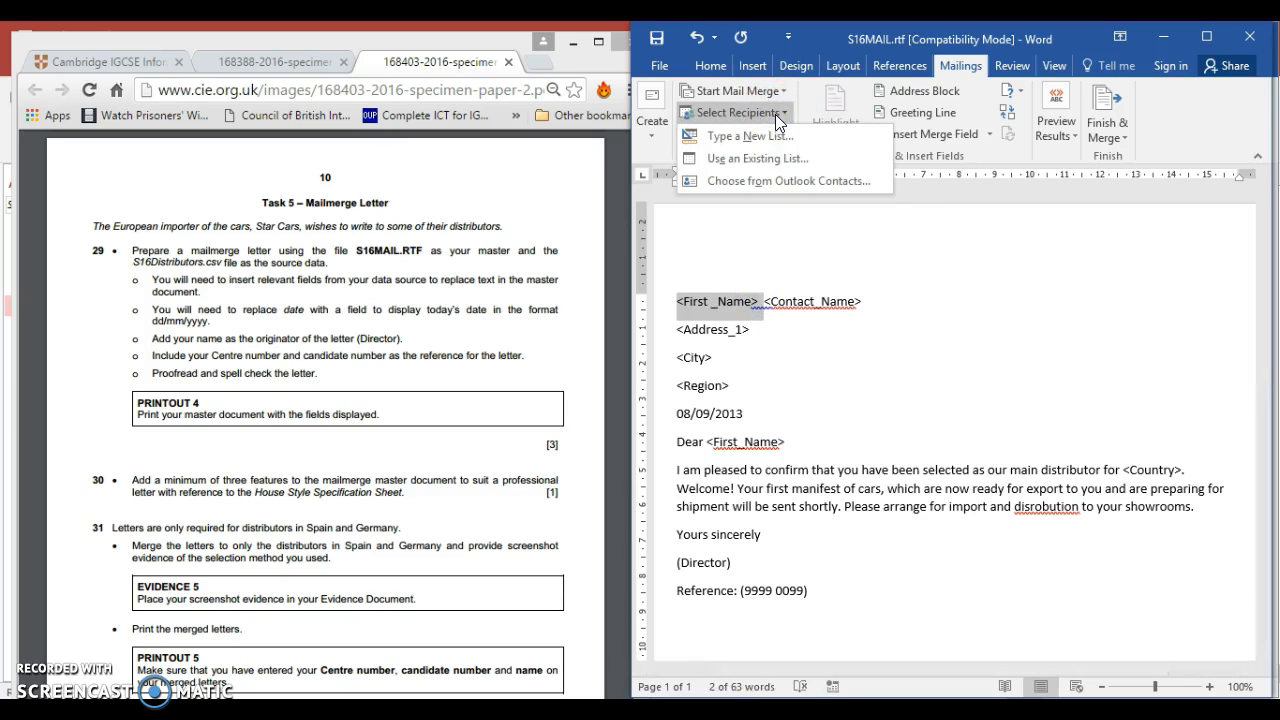
{"action": "left_click", "coordinate": [781, 113]}
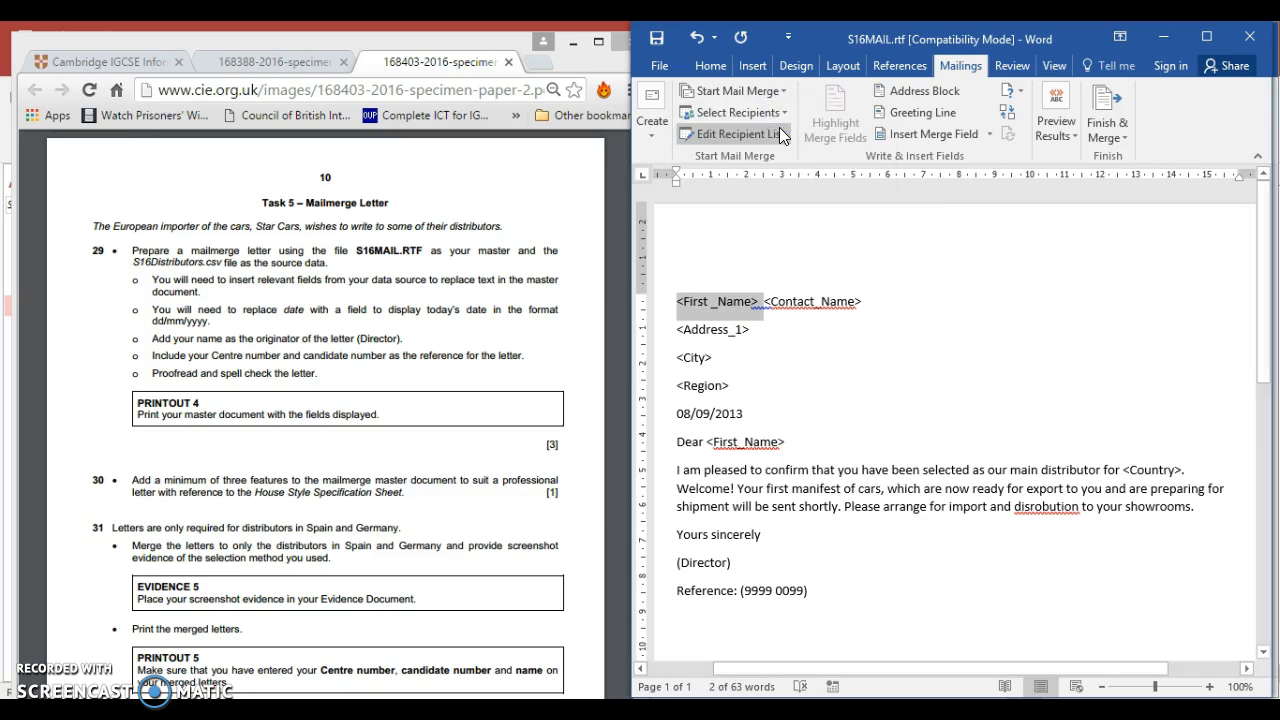
{"action": "left_click", "coordinate": [1206, 36]}
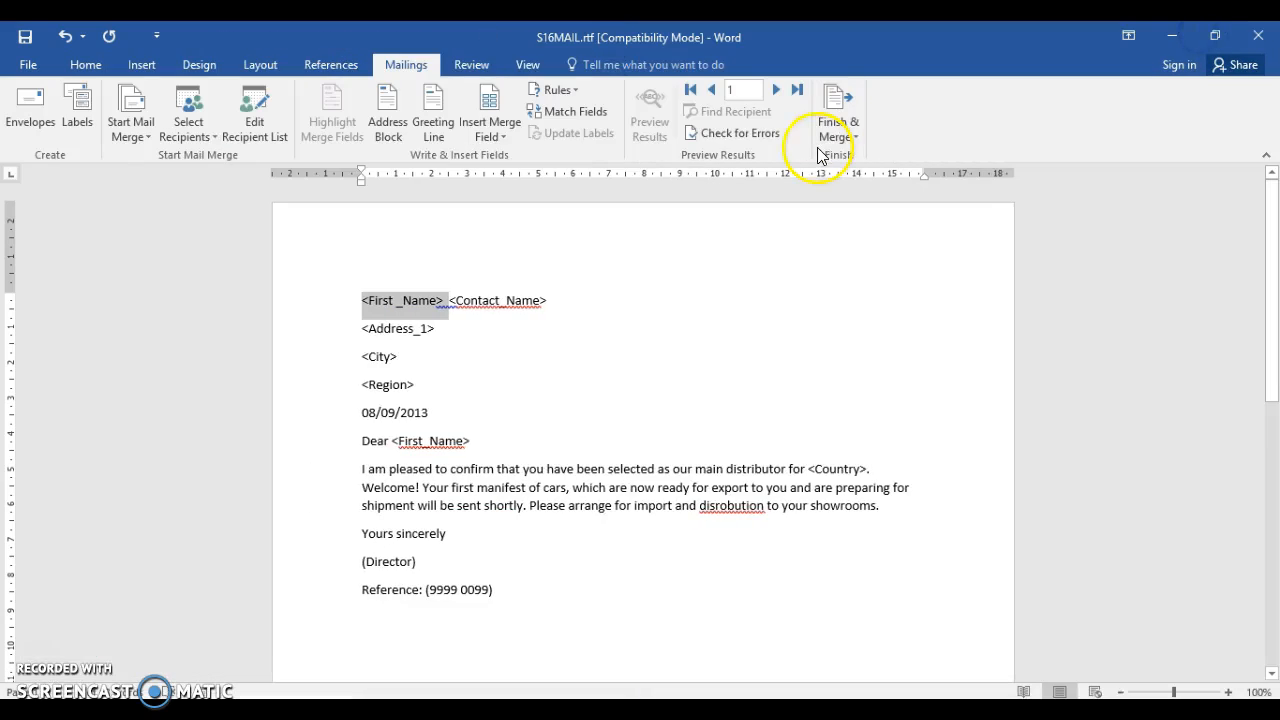
{"action": "left_click", "coordinate": [505, 136]}
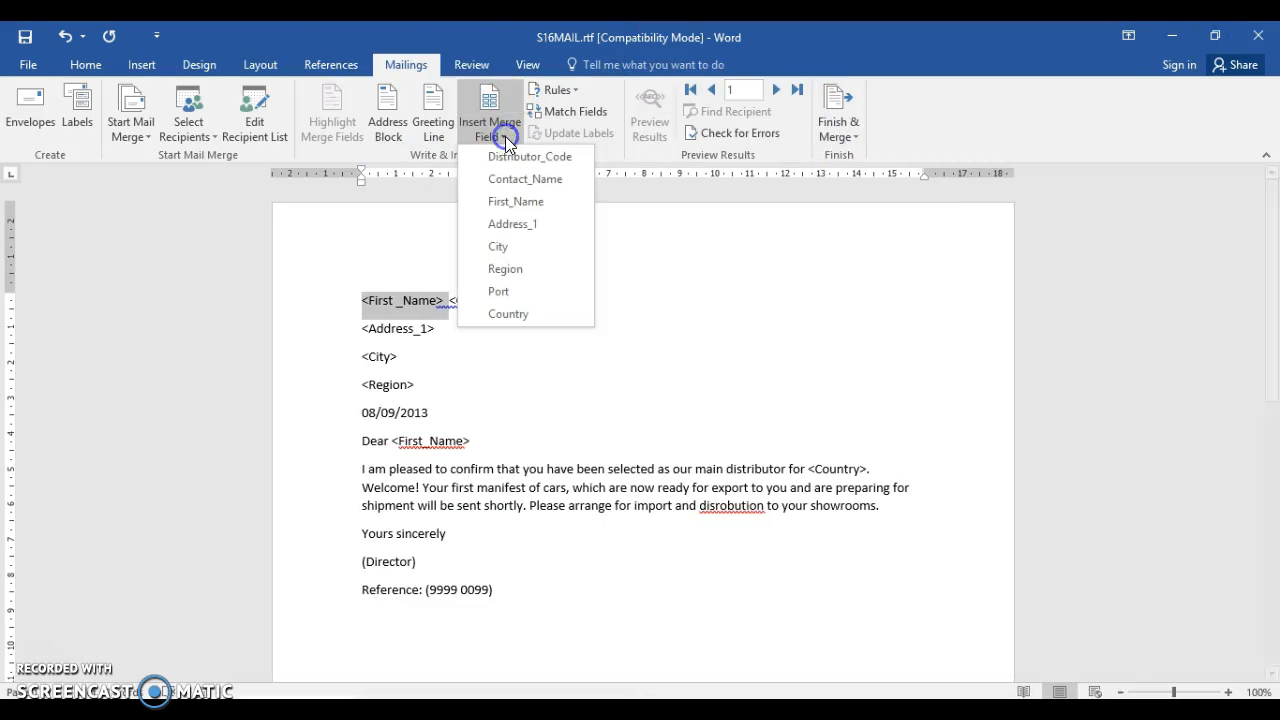
{"action": "left_click", "coordinate": [515, 202]}
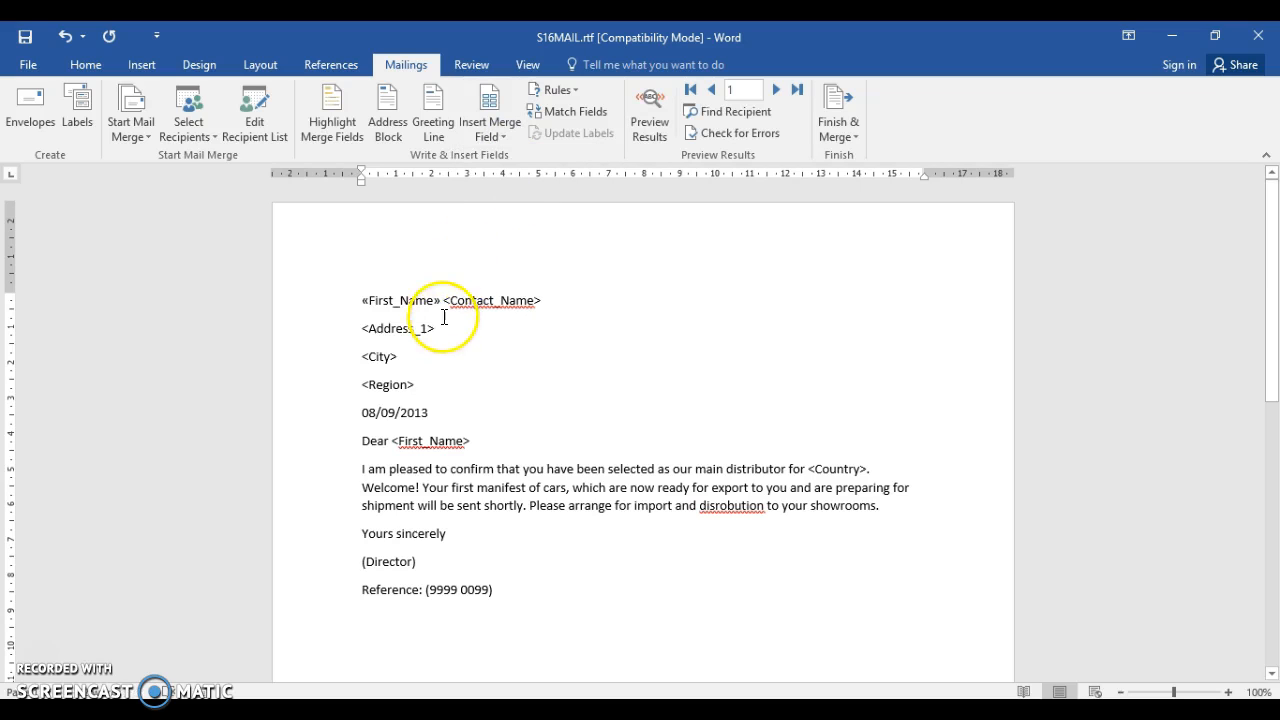
Replace the <Contact_Name> placeholder with the Contact_Name merge field, keeping <Address_1> on its own line below
{"action": "left_click_drag", "start_coordinate": [444, 300], "coordinate": [555, 313]}
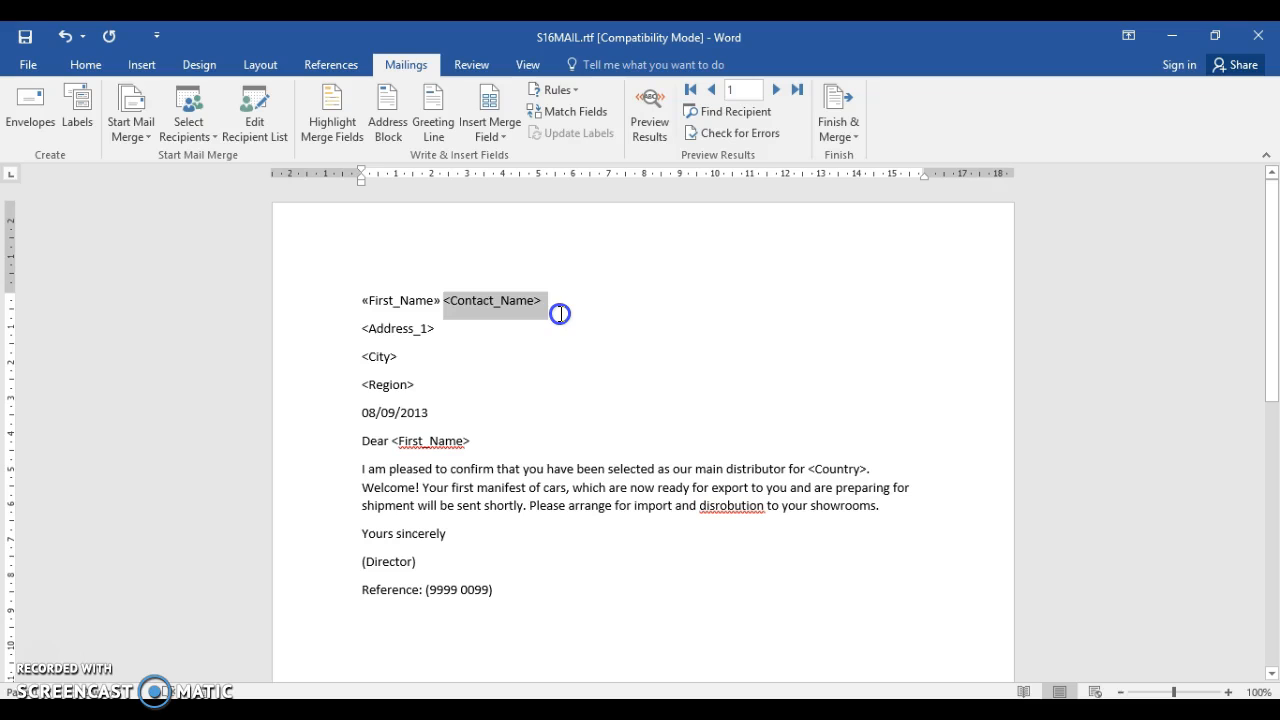
{"action": "left_click", "coordinate": [488, 136]}
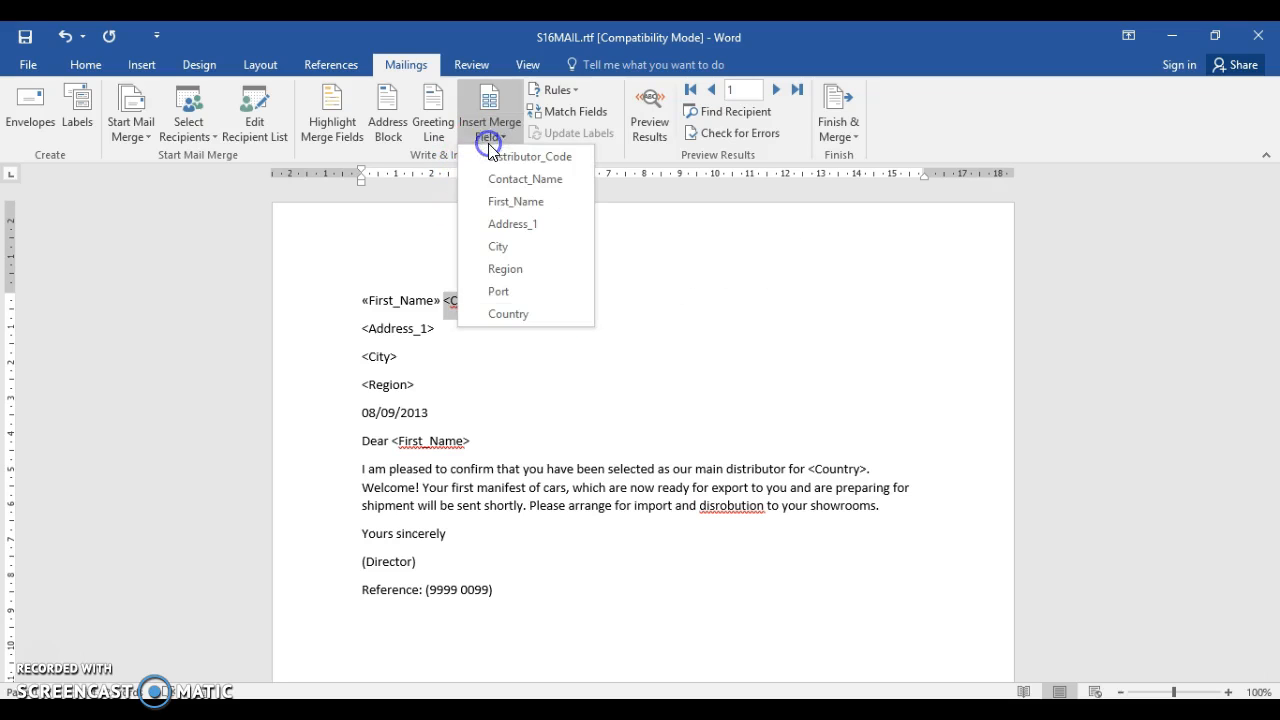
{"action": "left_click", "coordinate": [491, 178]}
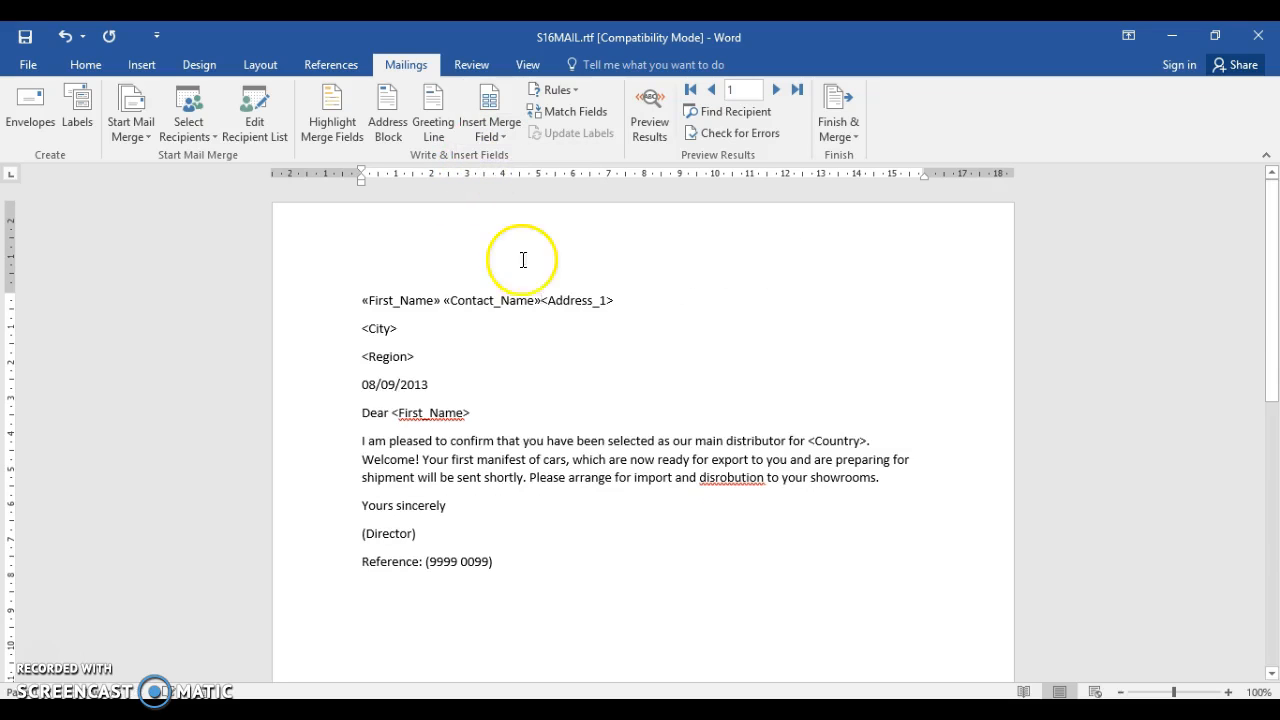
{"action": "key", "text": "Return"}
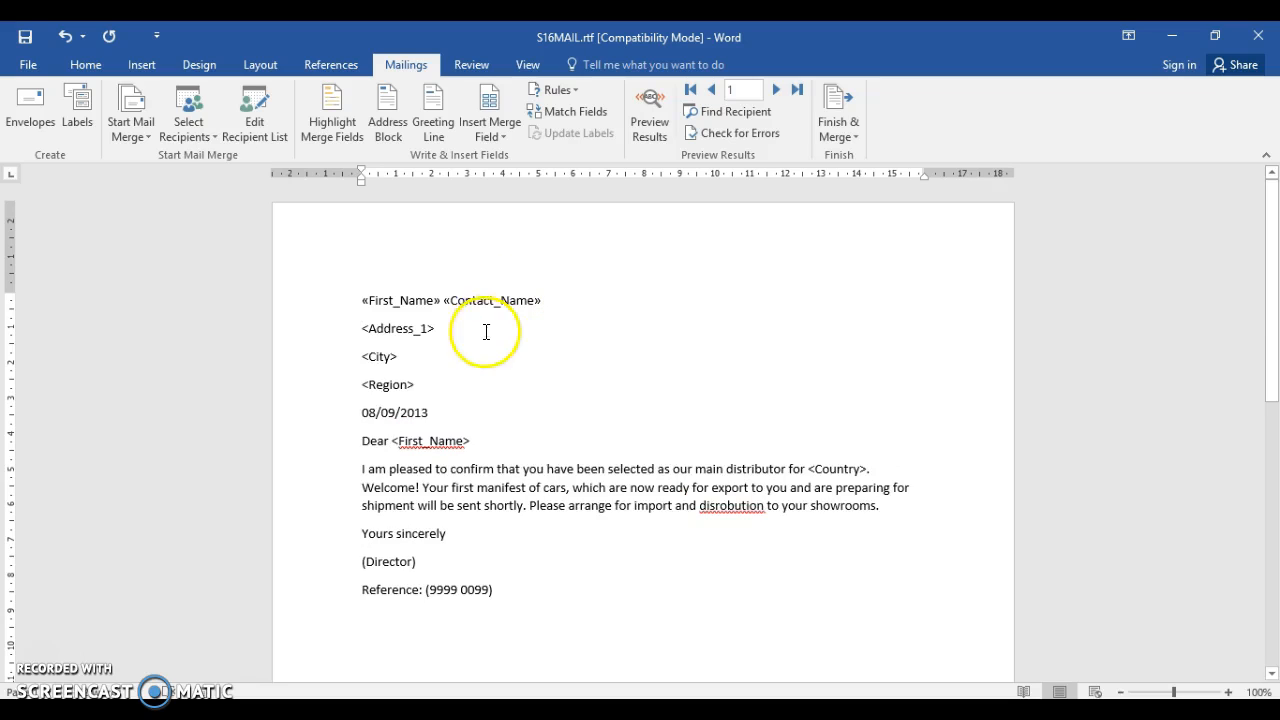
{"action": "left_click", "coordinate": [445, 302]}
Replace the <Address_1> placeholder with the Address_1 merge field, keeping <City> on a separate line
{"action": "left_click", "coordinate": [388, 329]}
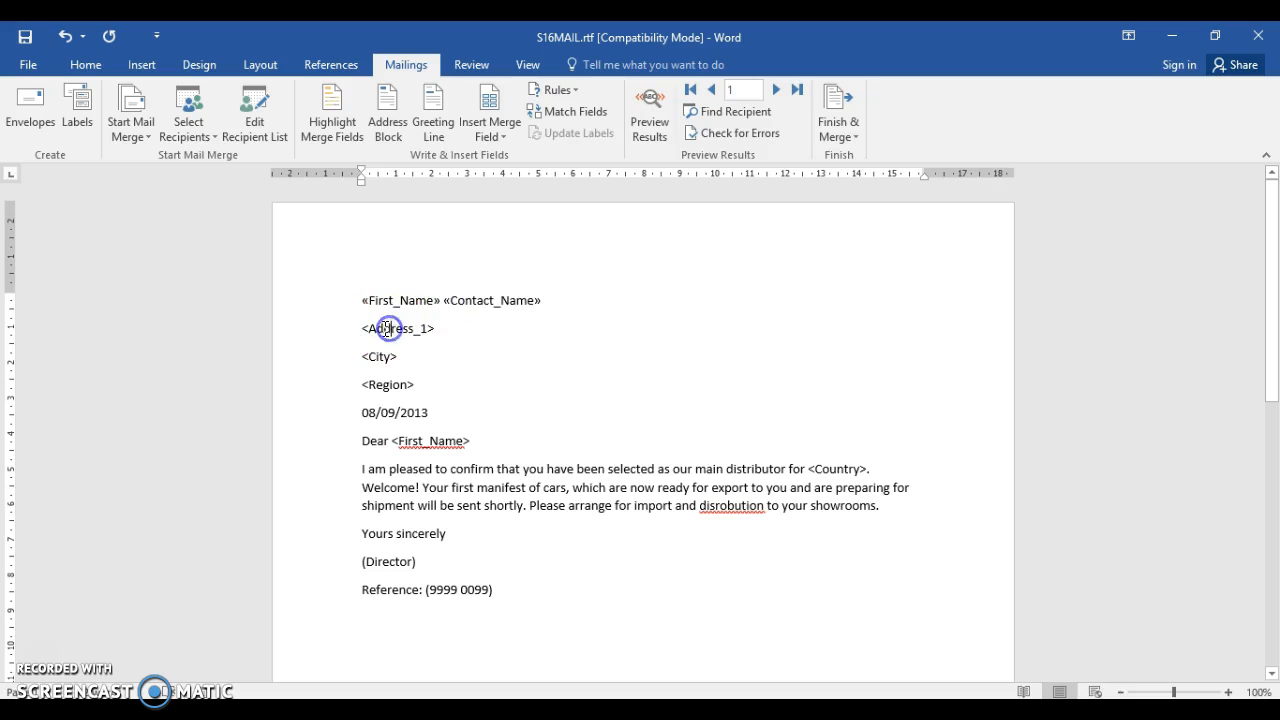
{"action": "left_click_drag", "start_coordinate": [366, 329], "coordinate": [455, 338]}
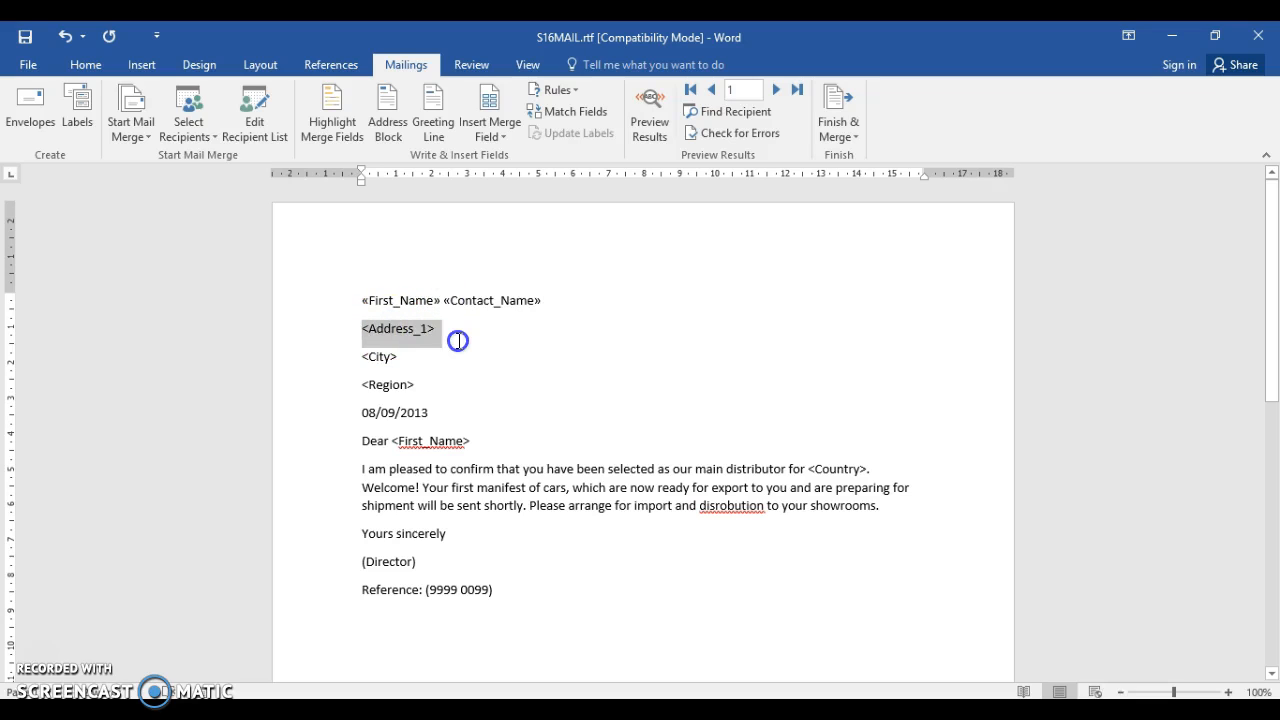
{"action": "left_click", "coordinate": [497, 135]}
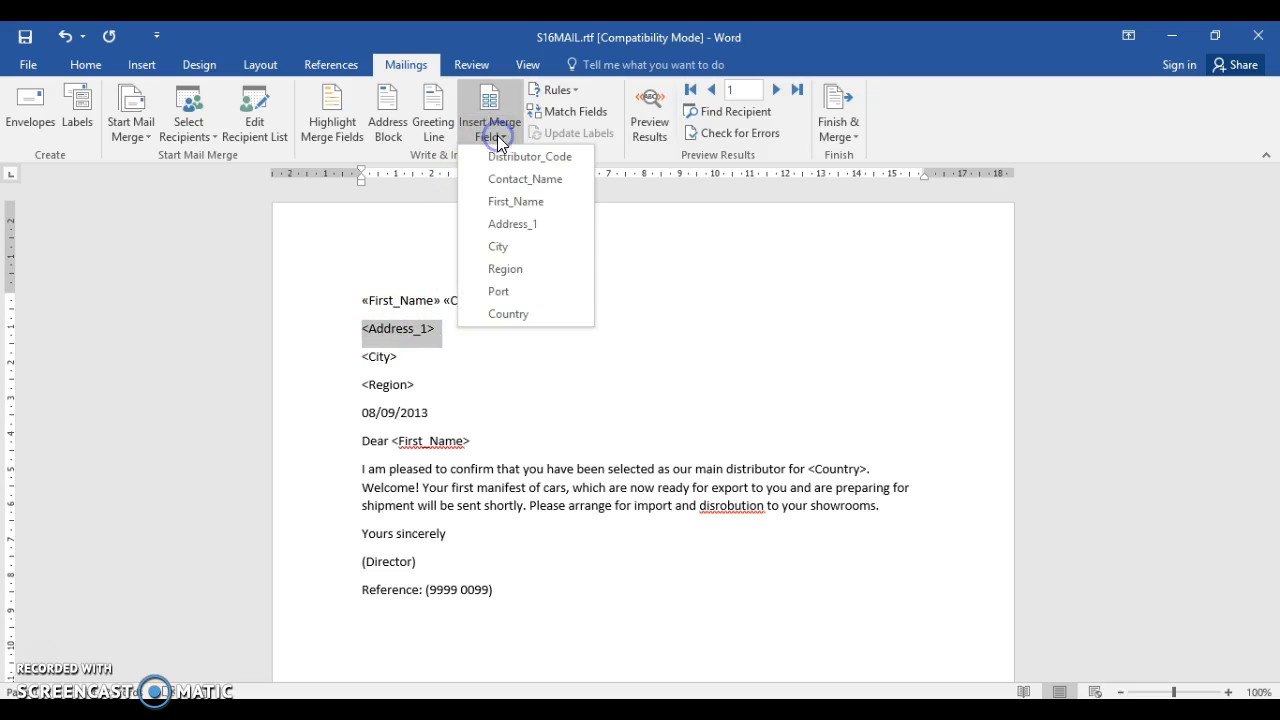
{"action": "left_click", "coordinate": [513, 221]}
{"action": "key", "text": "Return"}
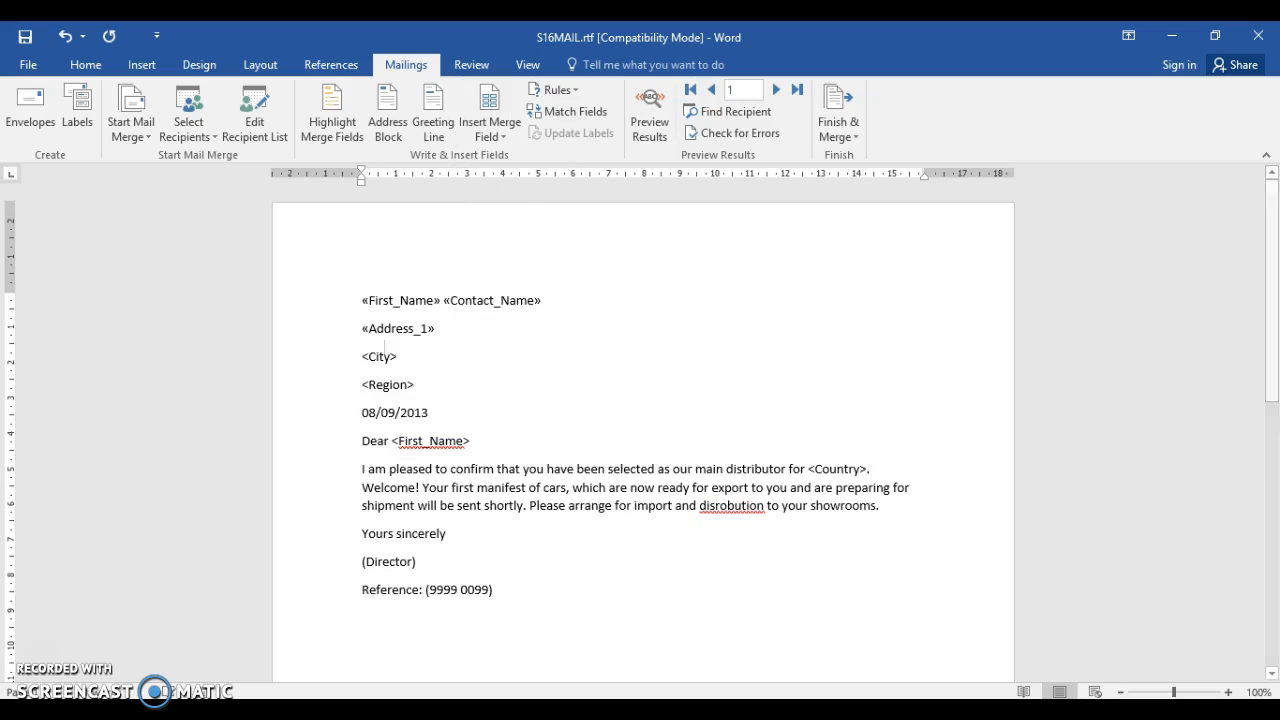
Replace the <City> and <Region> placeholders with the City and Region merge fields, each on its own line above the date
{"action": "left_click", "coordinate": [361, 357]}
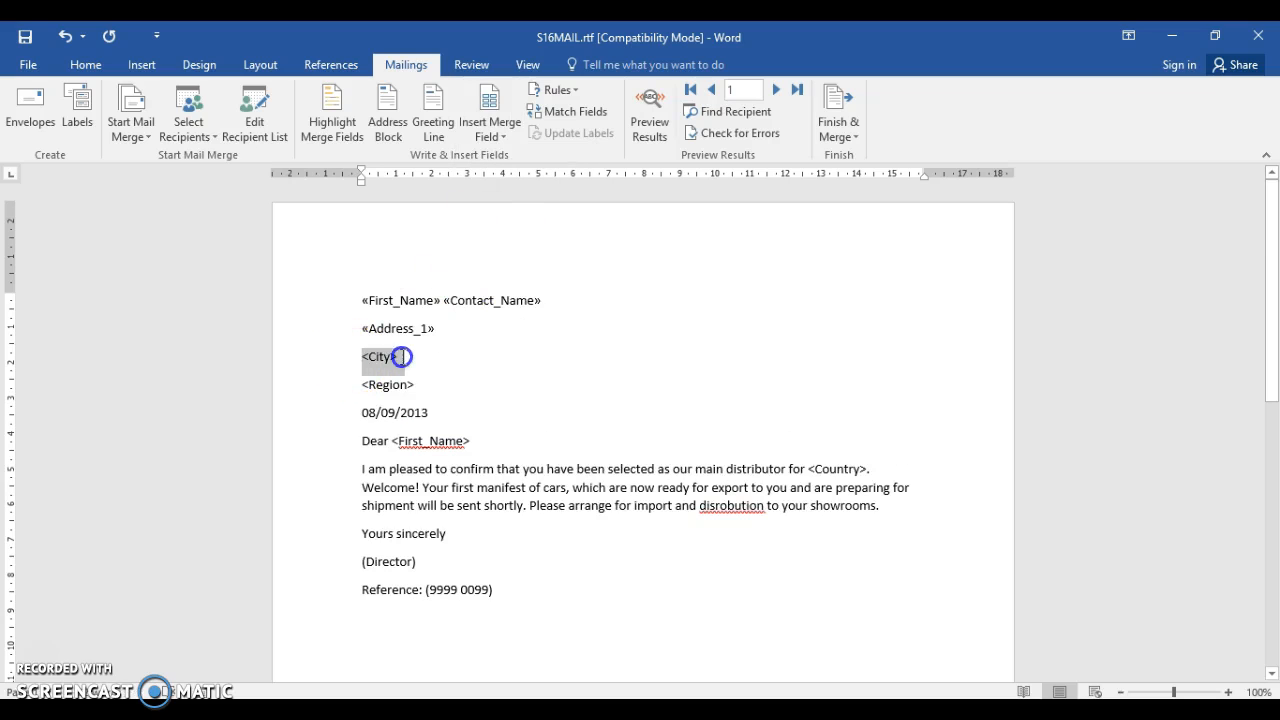
{"action": "left_click", "coordinate": [497, 135]}
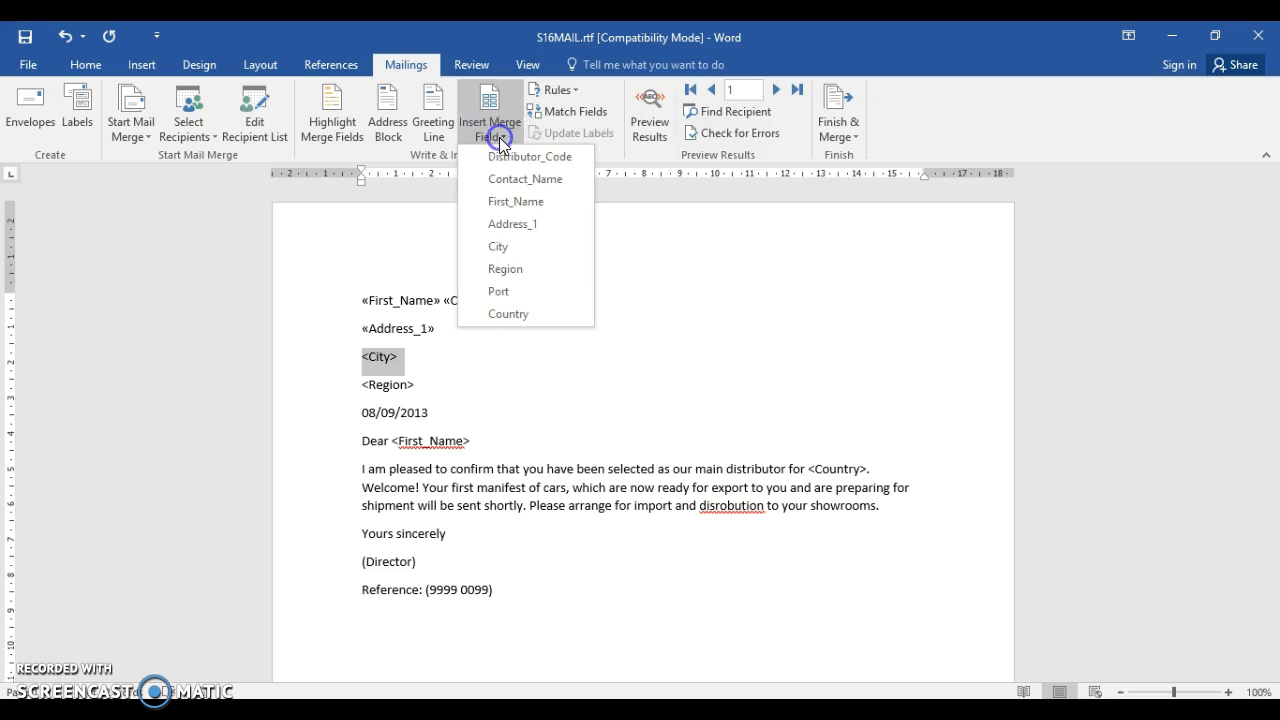
{"action": "left_click", "coordinate": [501, 246]}
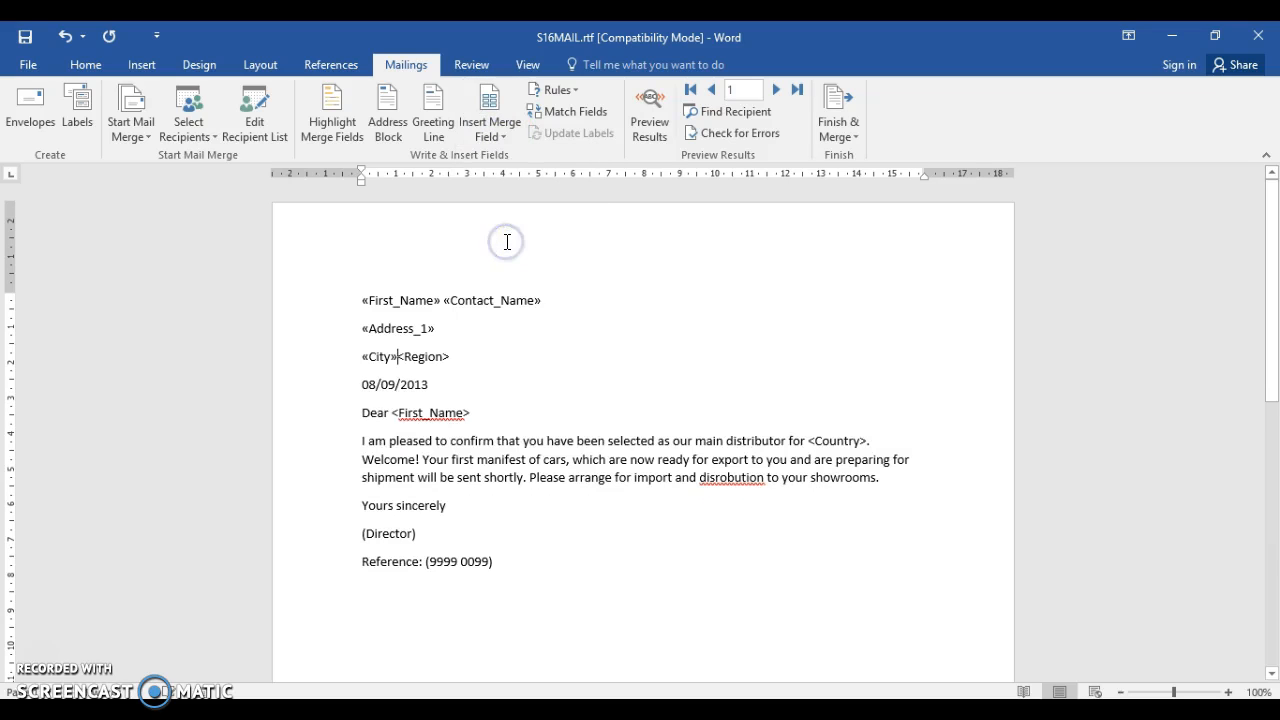
{"action": "key", "text": "Return"}
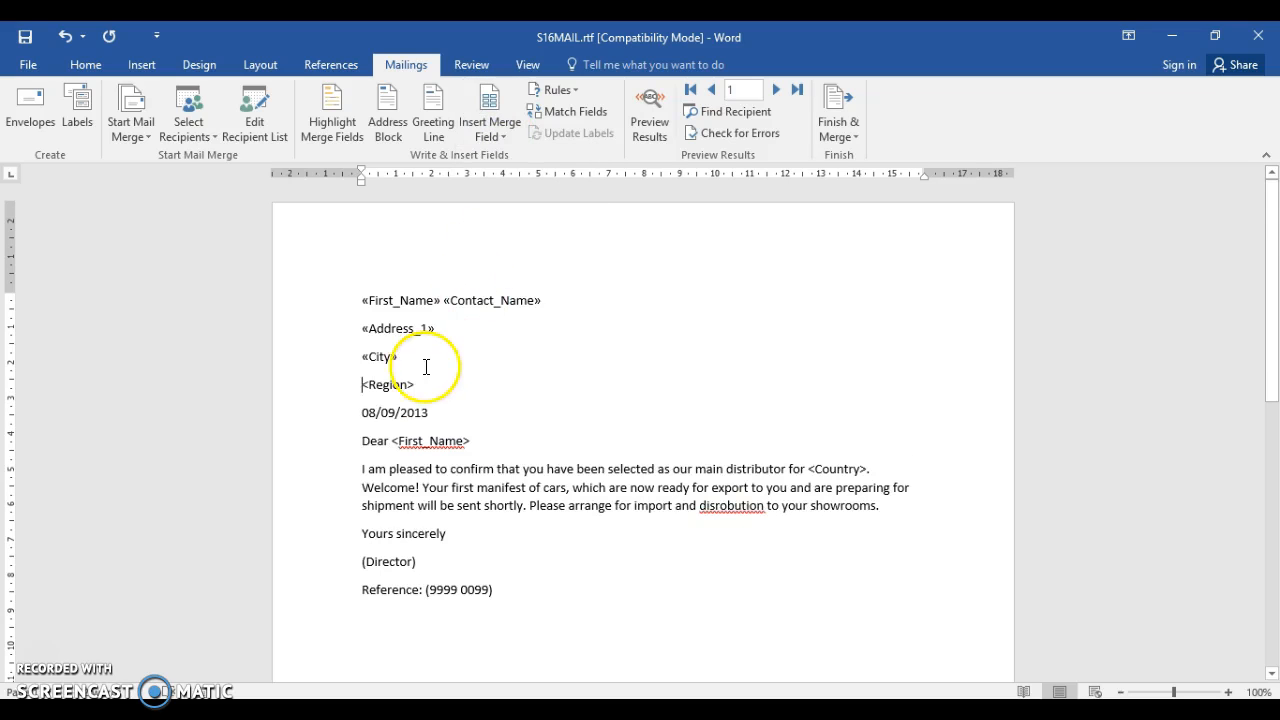
{"action": "left_click_drag", "start_coordinate": [359, 383], "coordinate": [421, 384]}
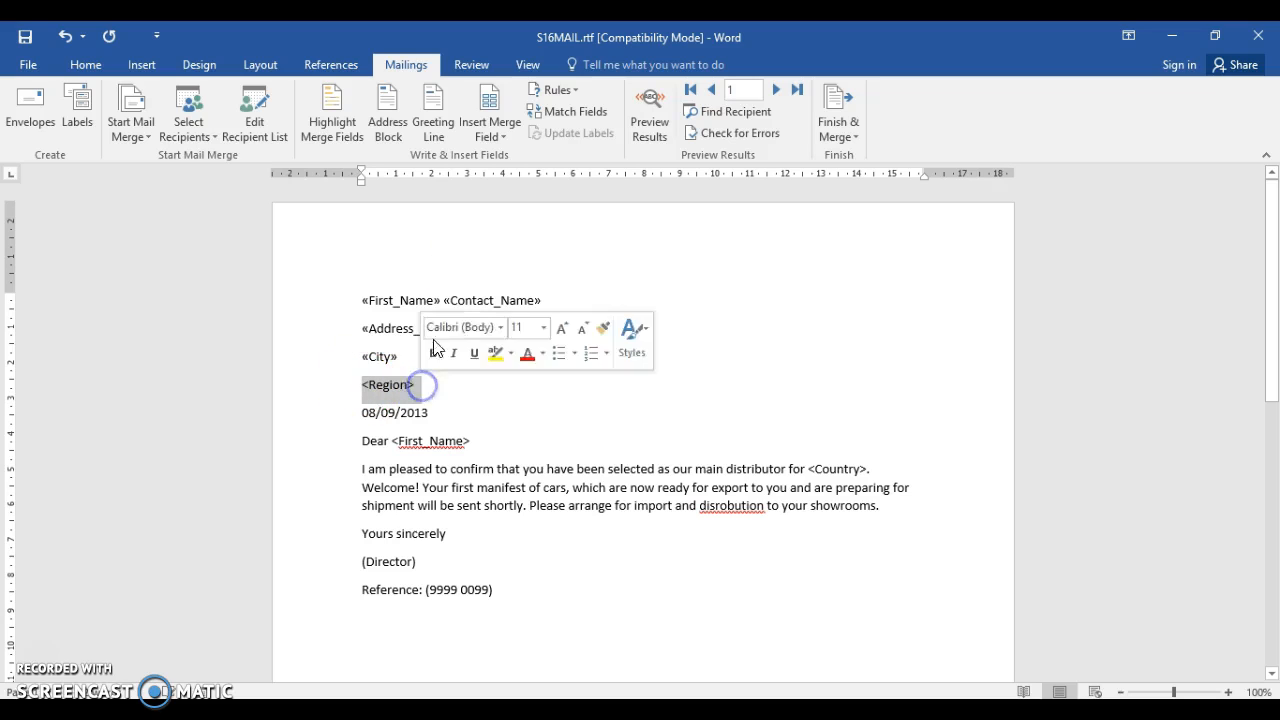
{"action": "left_click", "coordinate": [503, 138]}
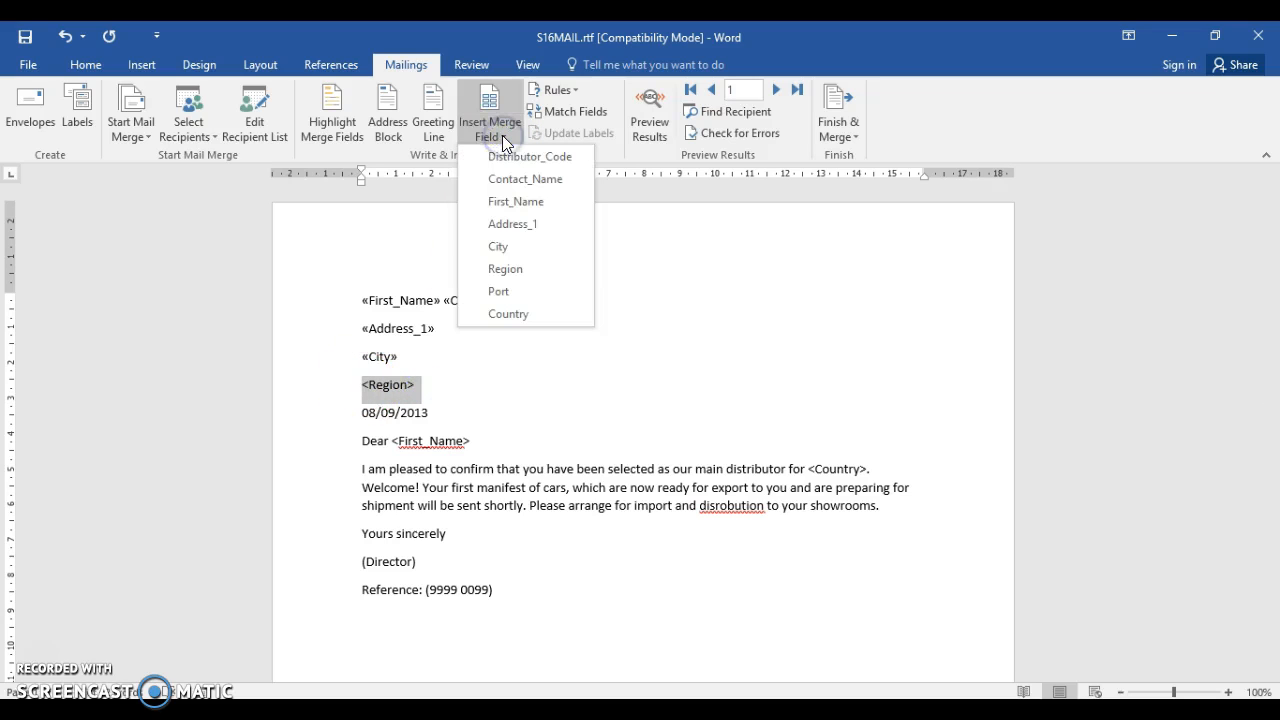
{"action": "left_click", "coordinate": [512, 271]}
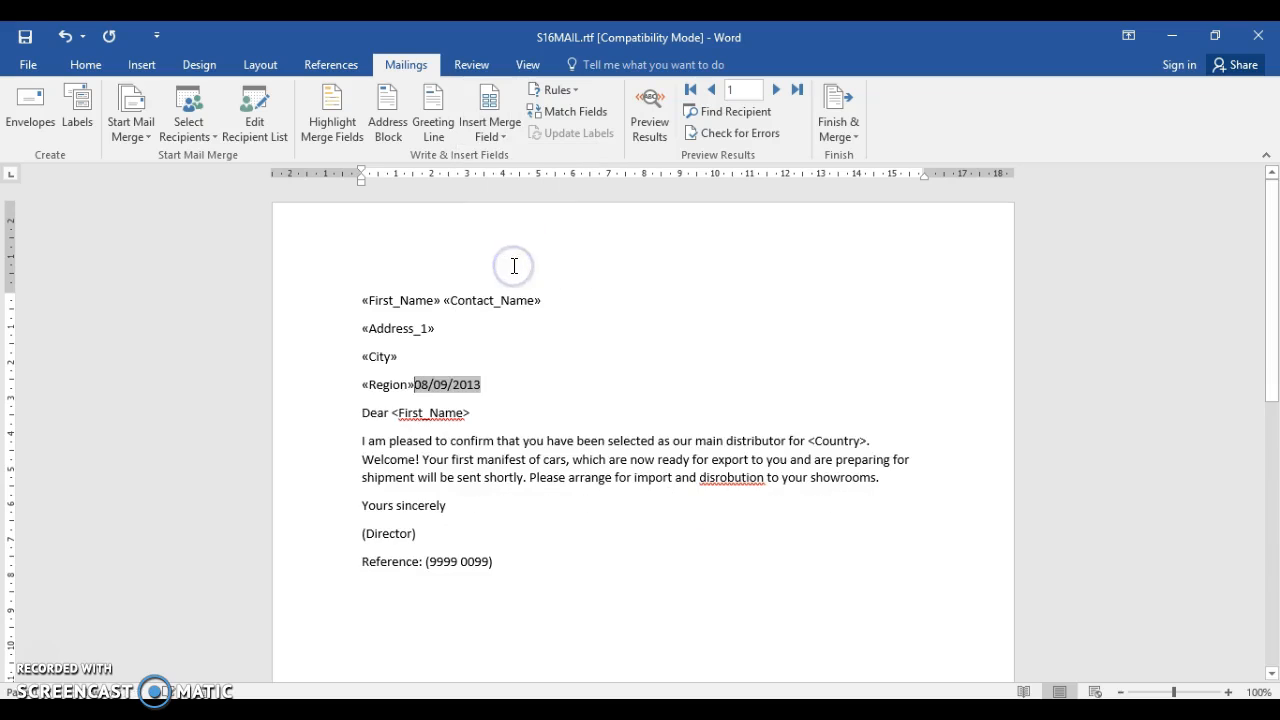
{"action": "key", "text": "Return"}
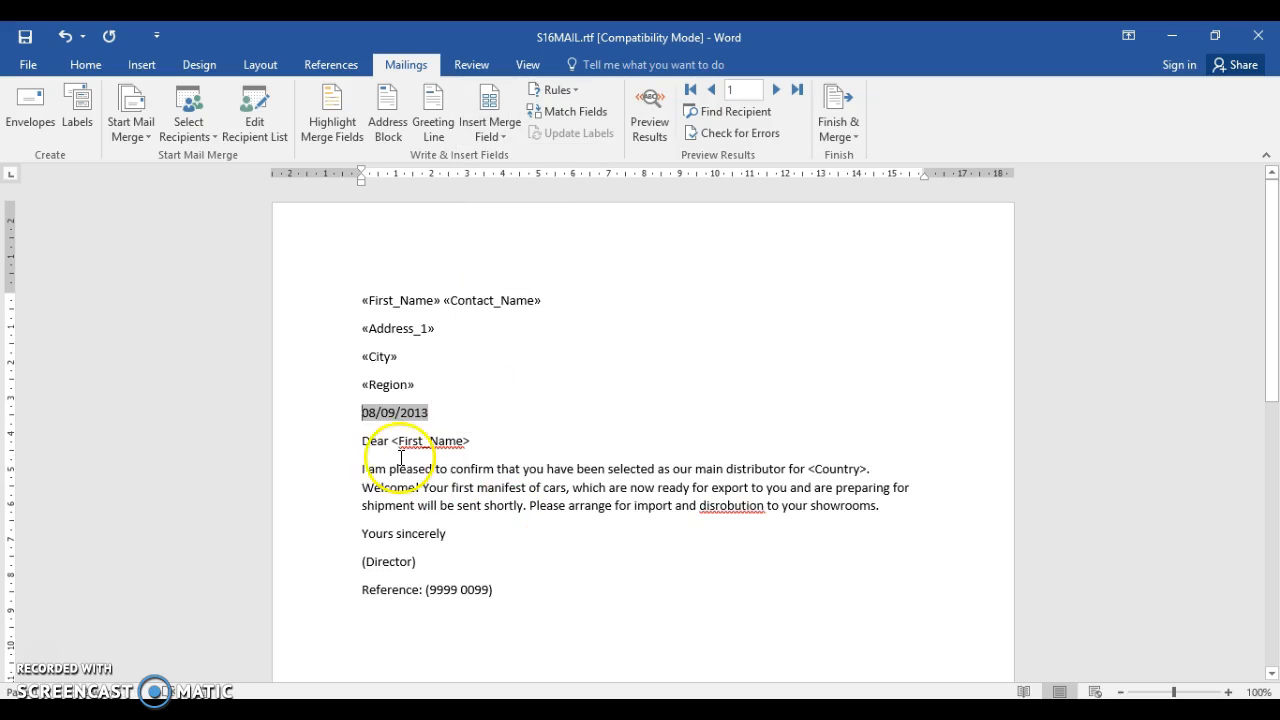
Replace the <First_Name> placeholder in the "Dear" greeting with the First_Name merge field
{"action": "left_click_drag", "start_coordinate": [393, 440], "coordinate": [472, 437]}
{"action": "left_click", "coordinate": [482, 133]}
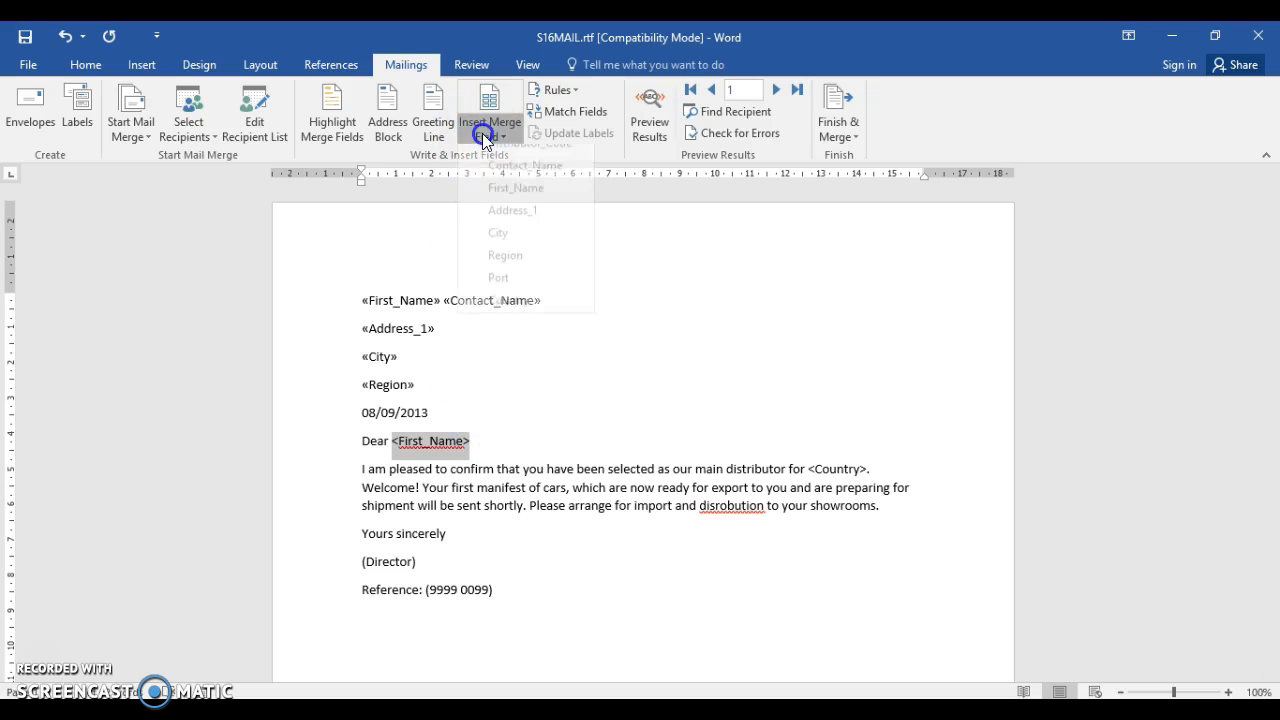
{"action": "left_click", "coordinate": [499, 199]}
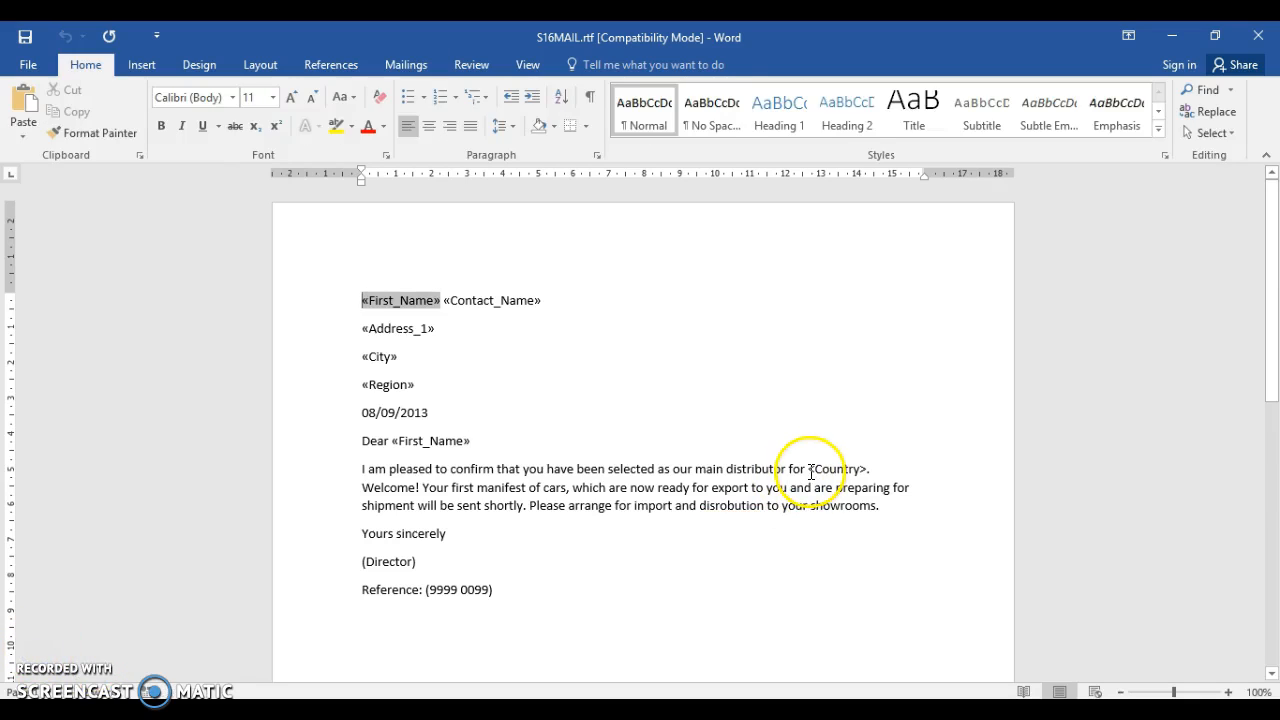
{"action": "left_click", "coordinate": [811, 471]}
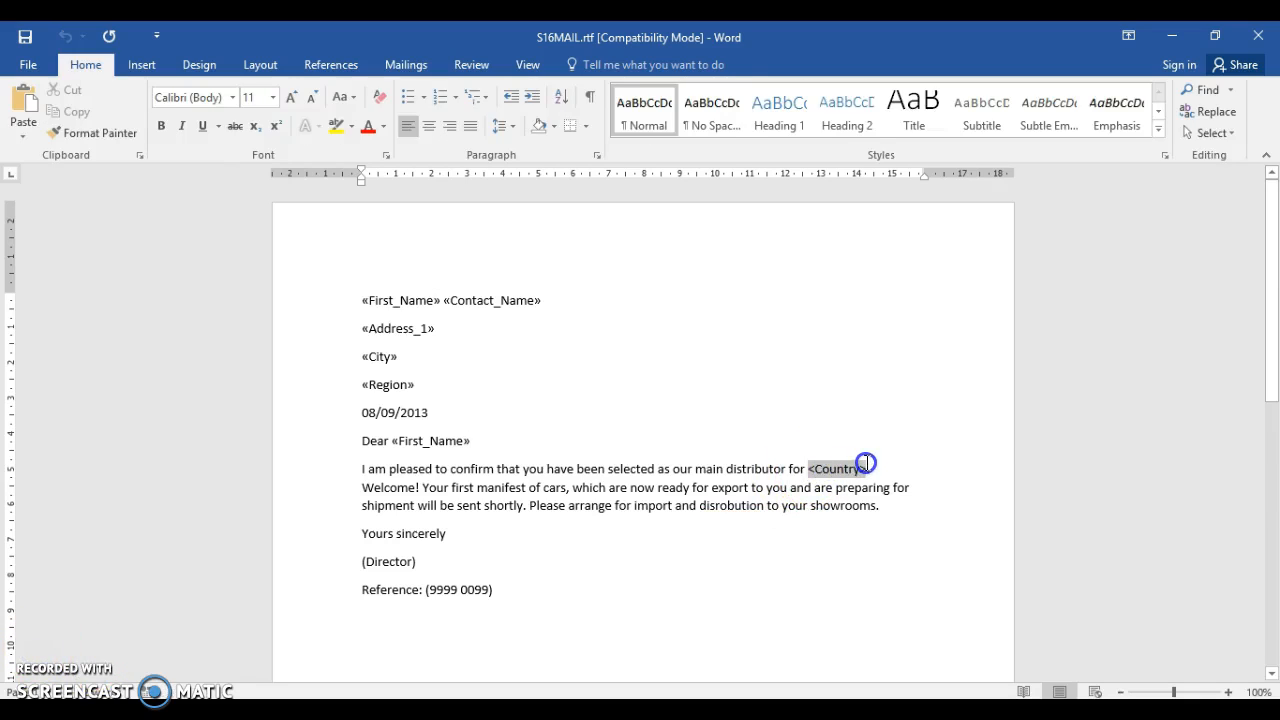
{"action": "left_click", "coordinate": [694, 331]}
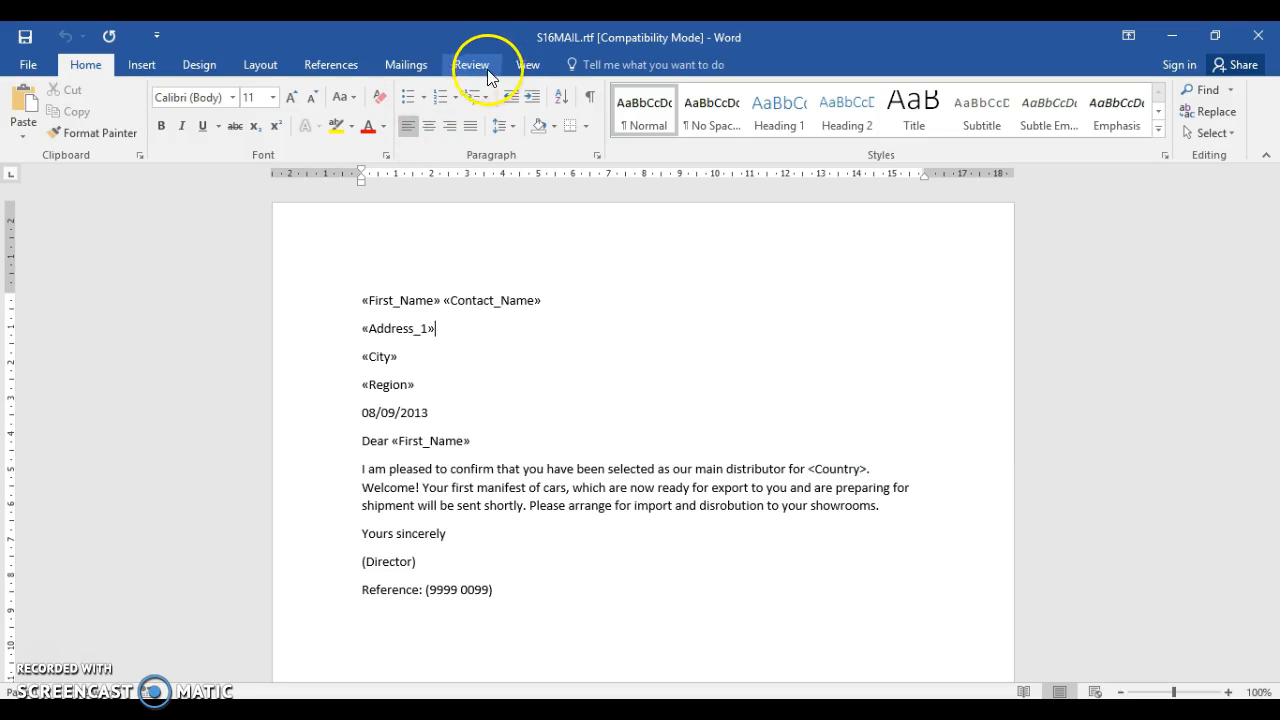
{"action": "left_click", "coordinate": [428, 68]}
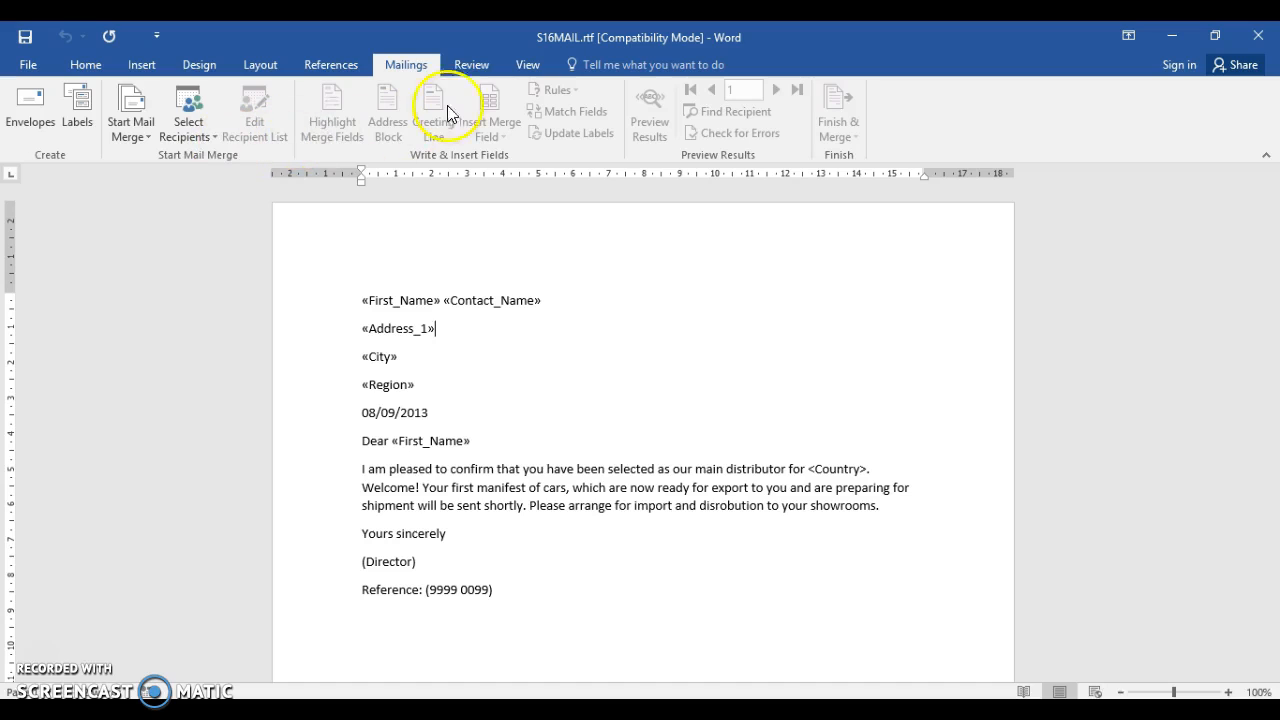
{"action": "left_click", "coordinate": [472, 406]}
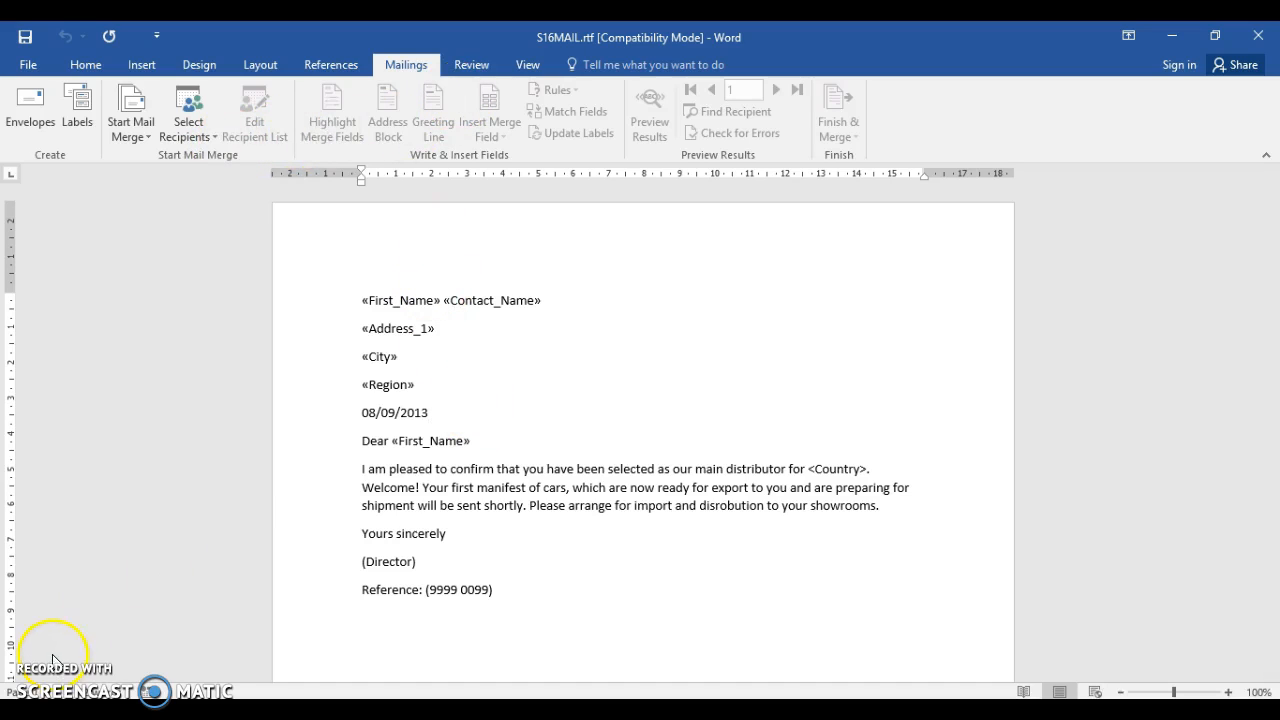
Replace the <Country> placeholder in the first body sentence with the Country merge field
{"action": "left_click", "coordinate": [817, 469]}
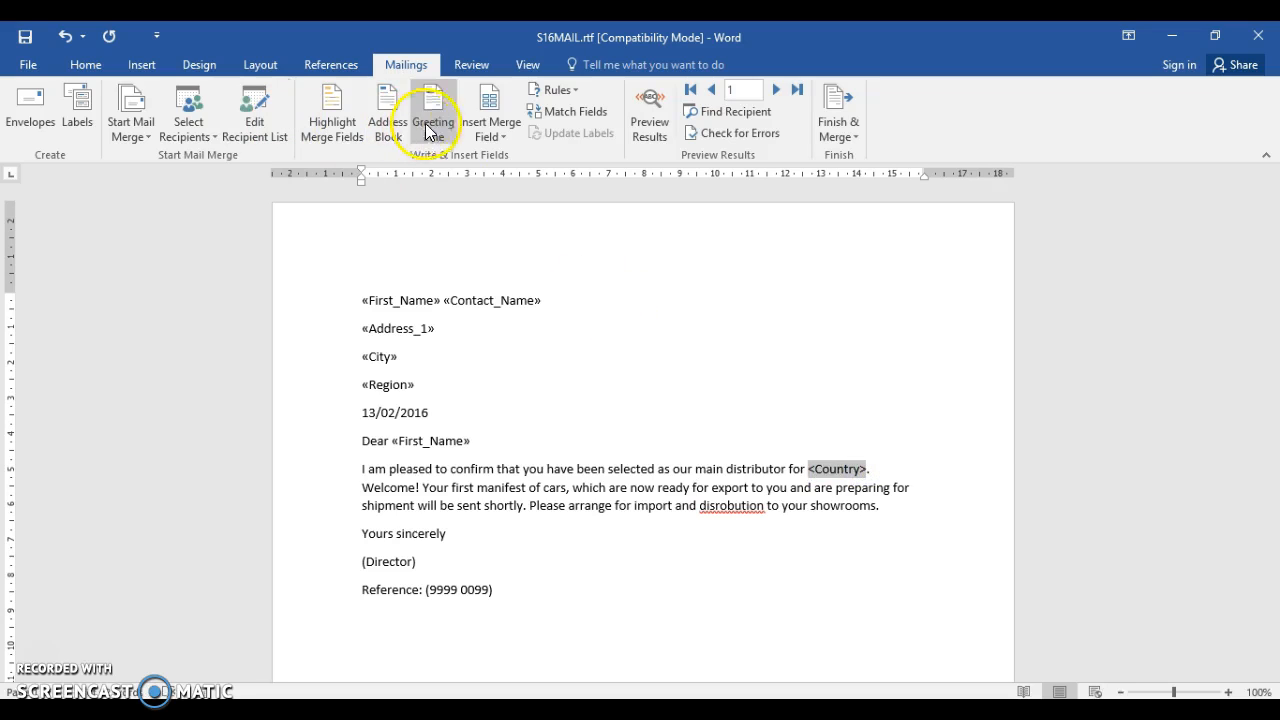
{"action": "left_click", "coordinate": [486, 134]}
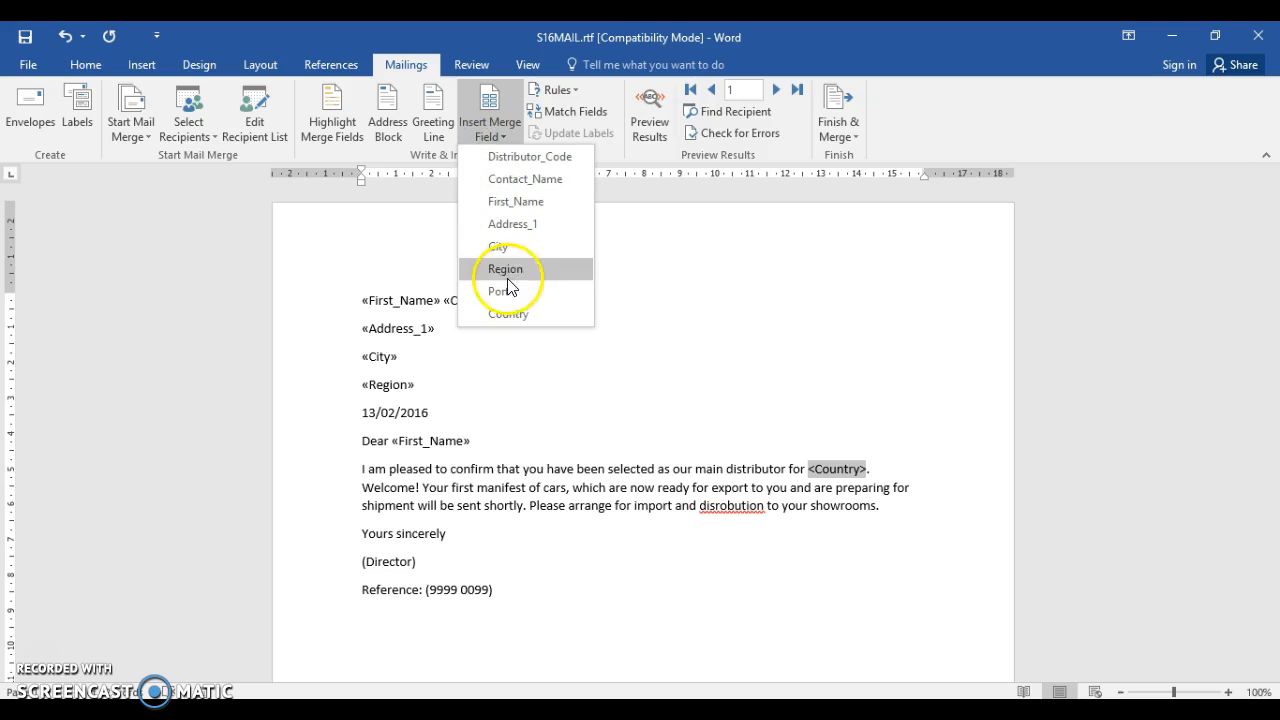
{"action": "left_click", "coordinate": [506, 313]}
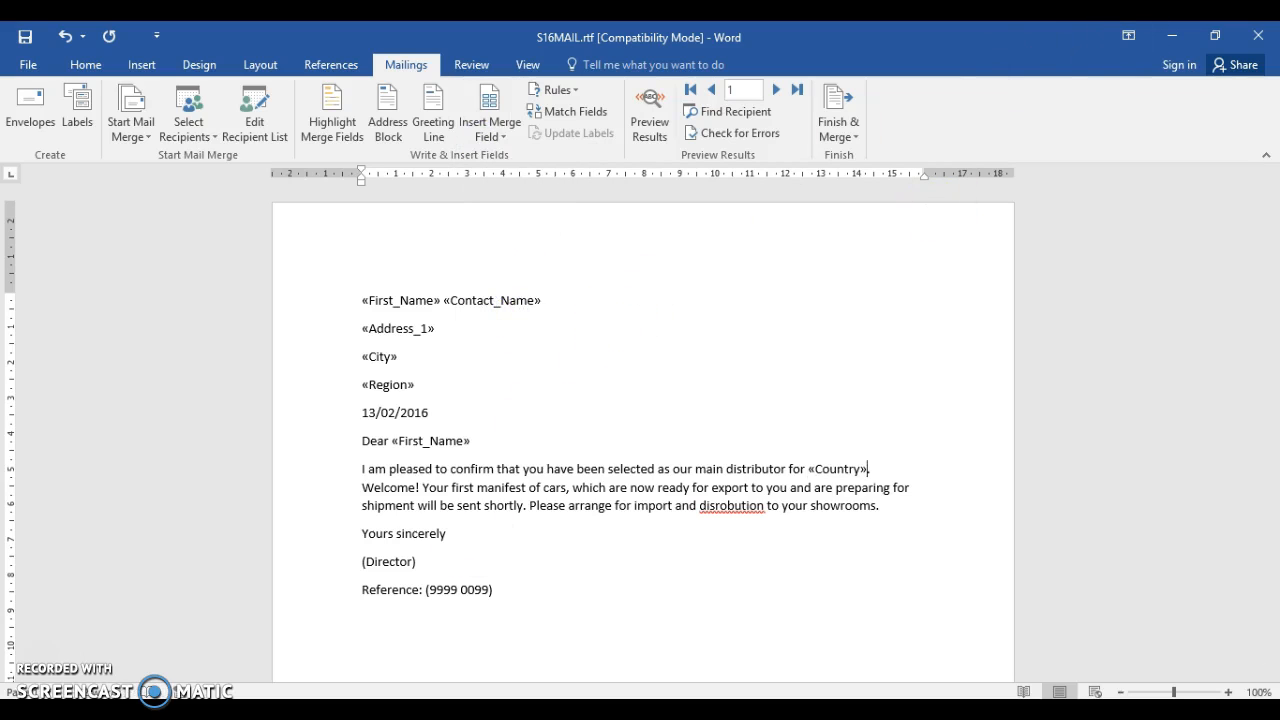
Check the exam paper's originator instruction, and enter the originator's title and name before "(Director)" in the letter's sign-off
{"action": "left_click", "coordinate": [323, 618]}
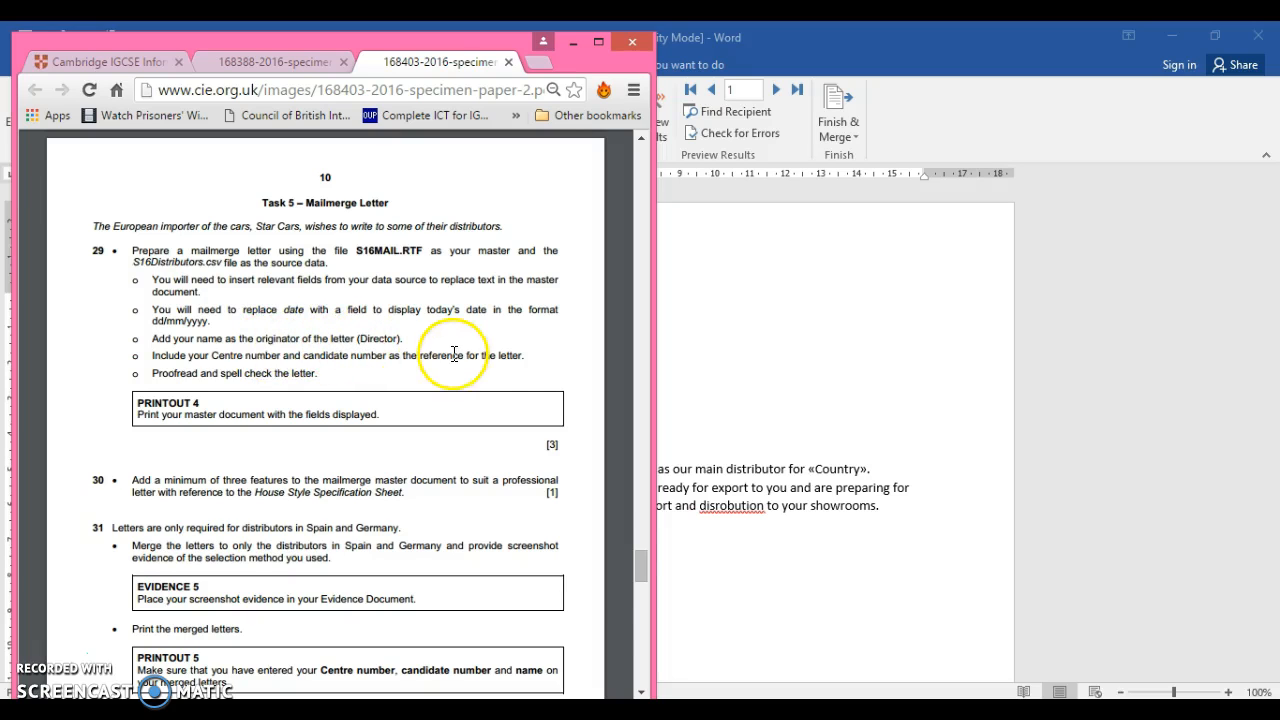
{"action": "left_click", "coordinate": [663, 543]}
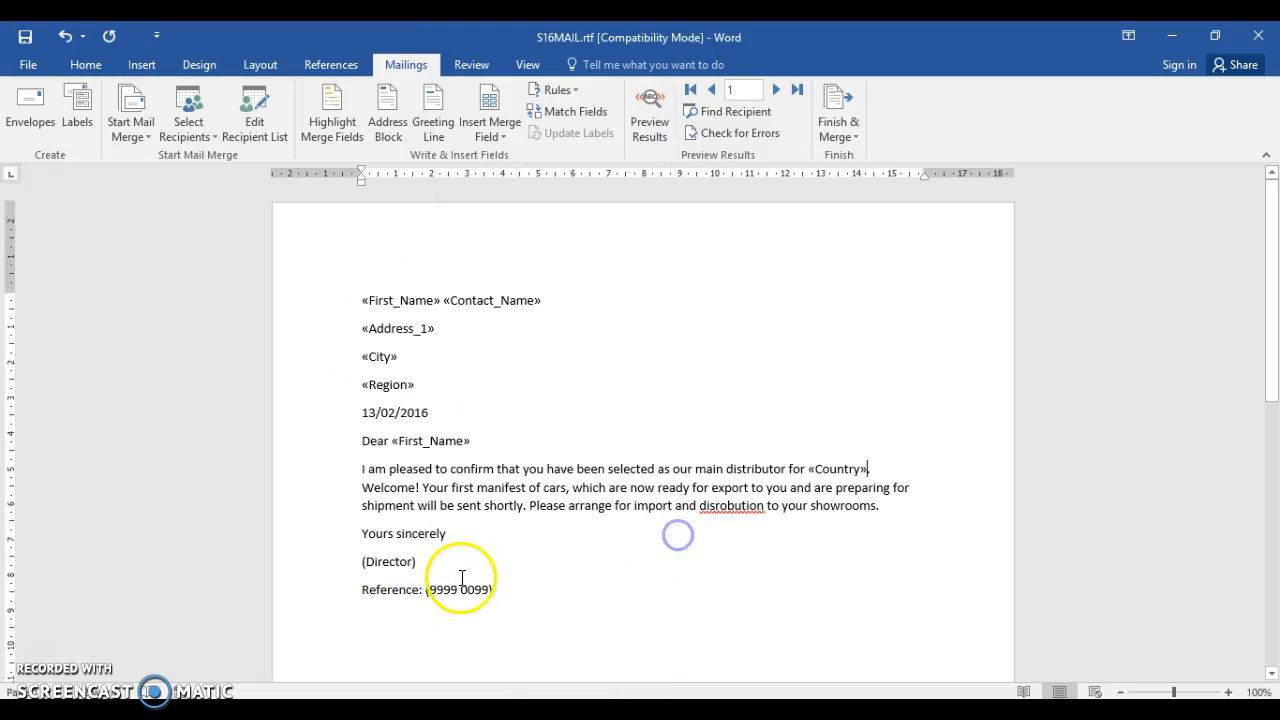
{"action": "left_click", "coordinate": [368, 561]}
{"action": "left_click_drag", "start_coordinate": [400, 557], "coordinate": [408, 559]}
{"action": "left_click", "coordinate": [428, 561]}
{"action": "left_click", "coordinate": [358, 562]}
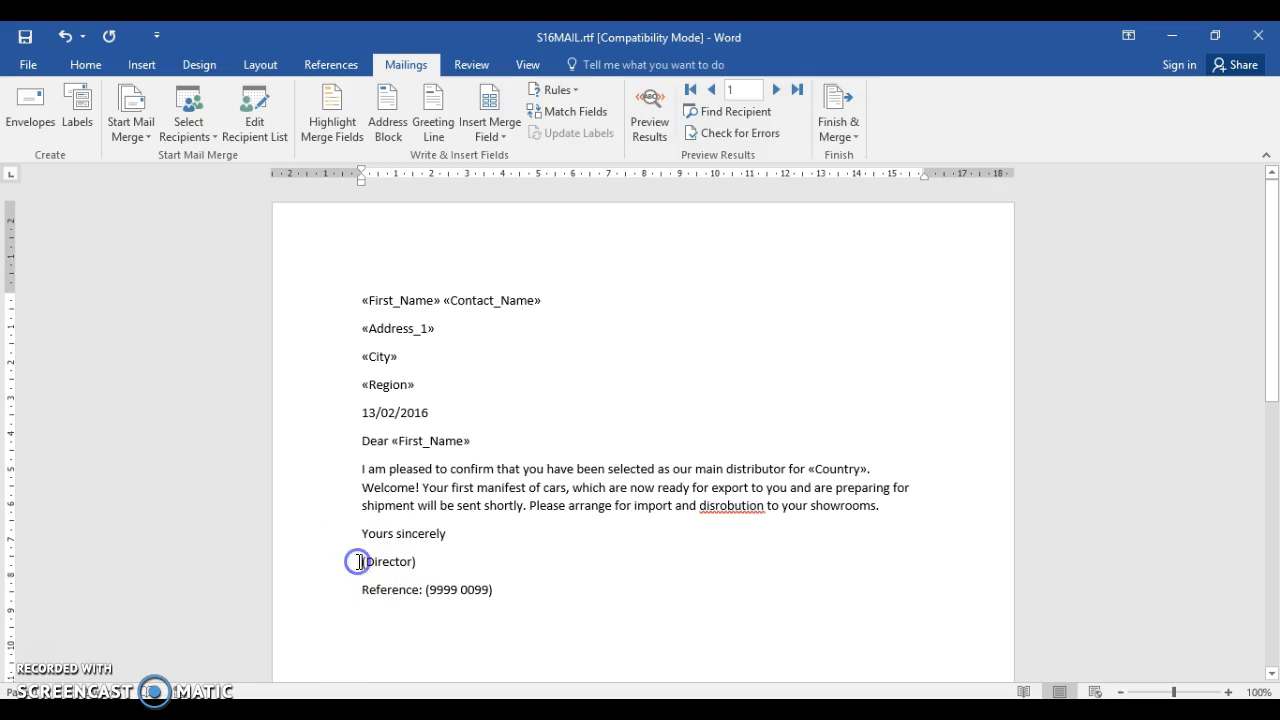
{"action": "type", "text": "Mr"}
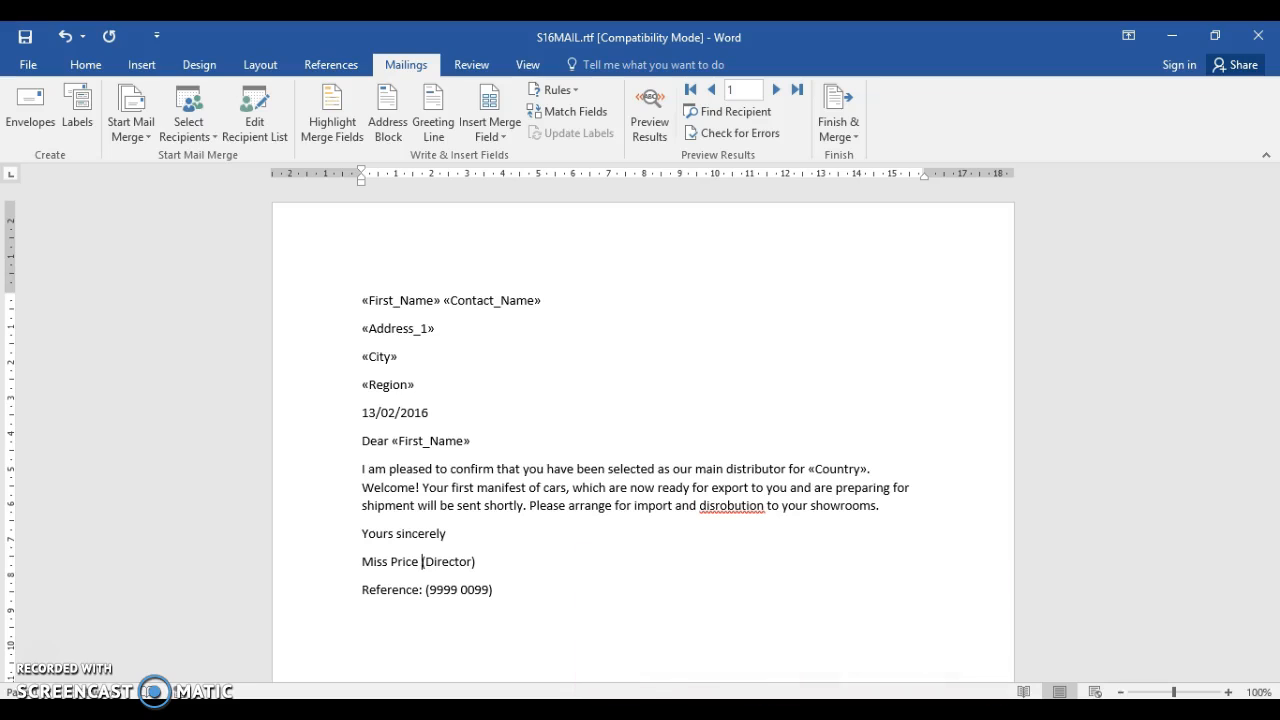
Check the exam paper's reference instruction, and replace the placeholder in the letter's Reference line with the centre number and candidate number
{"action": "key", "text": "alt+Tab"}
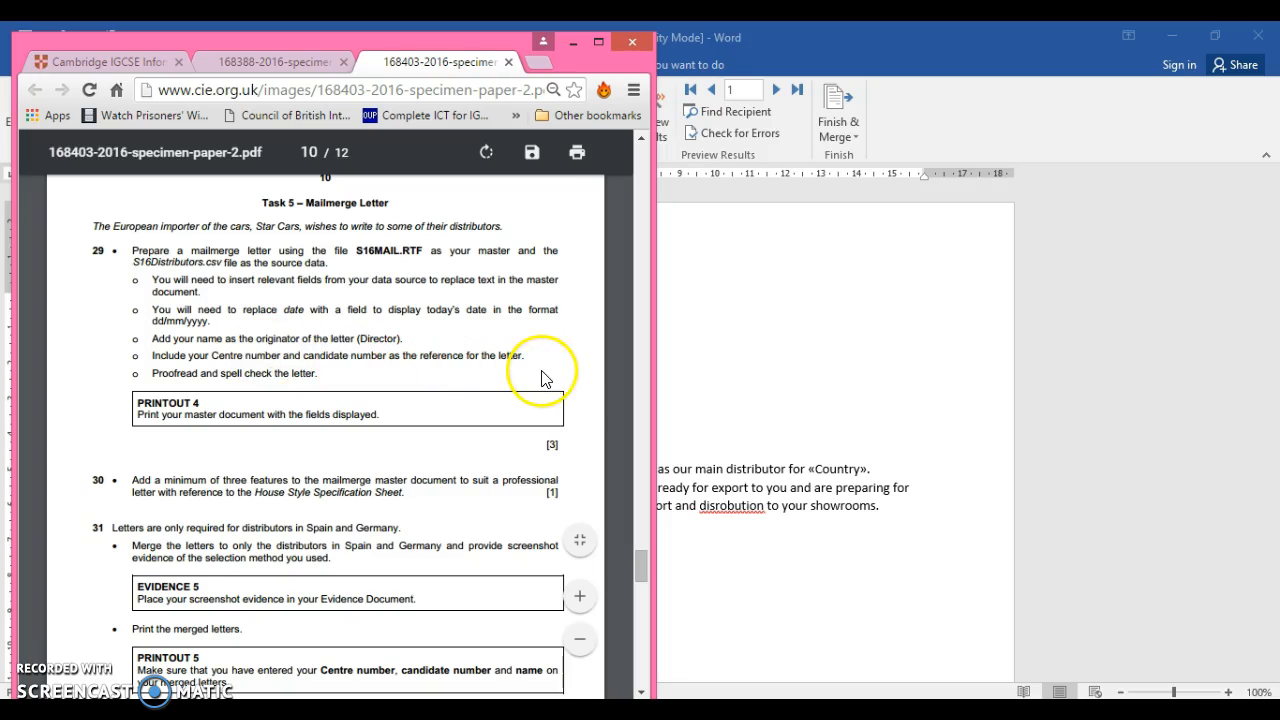
{"action": "left_click", "coordinate": [740, 398]}
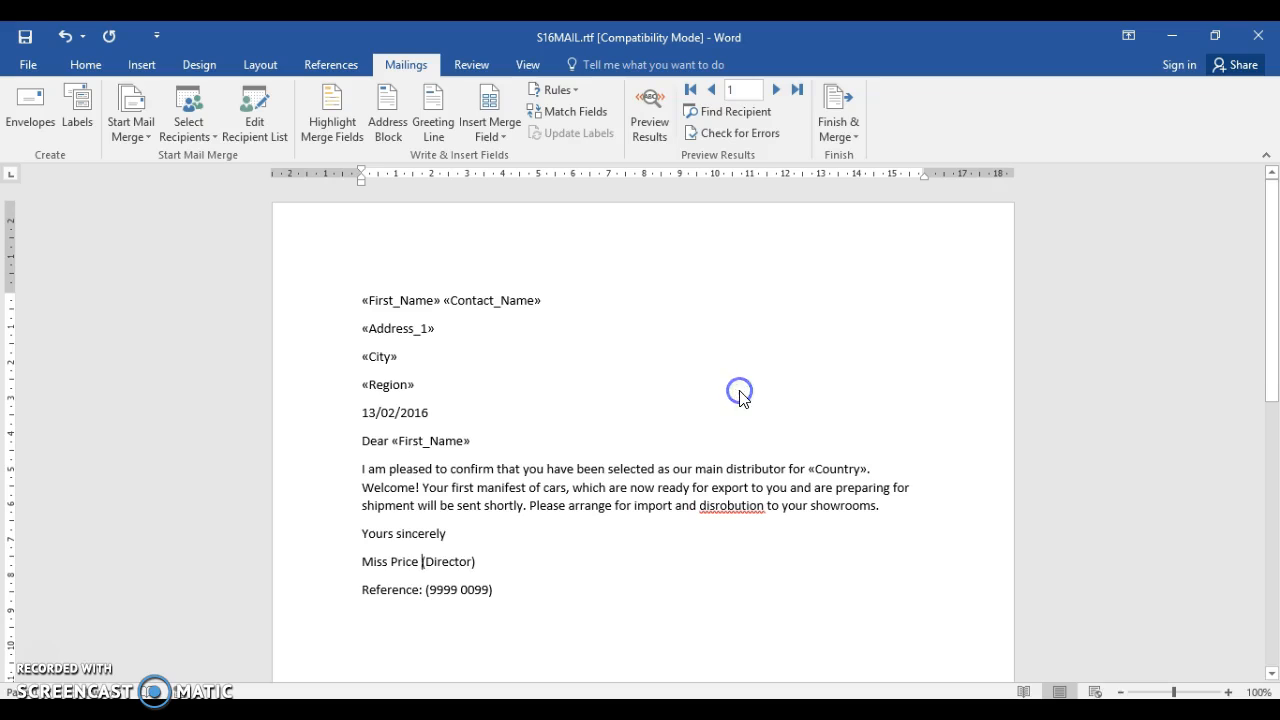
{"action": "left_click", "coordinate": [428, 589]}
{"action": "left_click_drag", "start_coordinate": [428, 589], "coordinate": [488, 590]}
{"action": "type", "text": "Cand"}
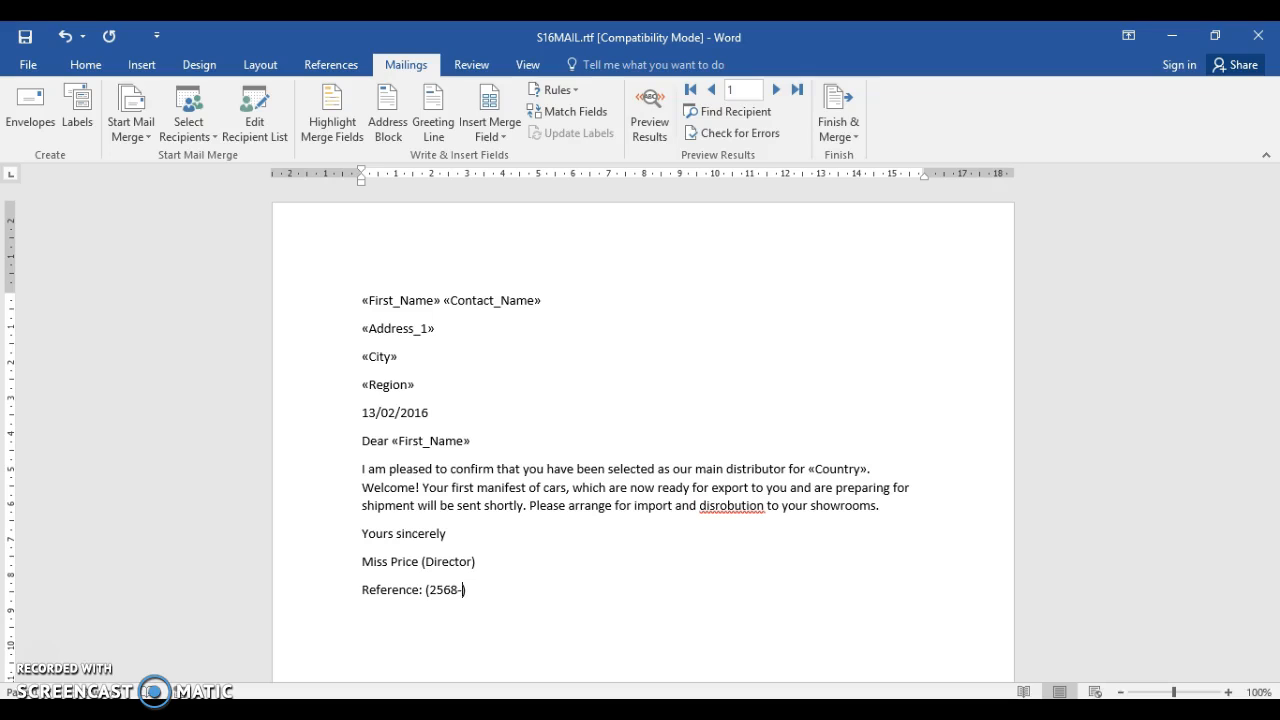
{"action": "left_click", "coordinate": [626, 612]}
{"action": "key", "text": "Left"}
Spell check the letter, correcting "disrobution" to "distribution", and add a comma after "Yours sincerely"
{"action": "key", "text": "alt+Tab"}
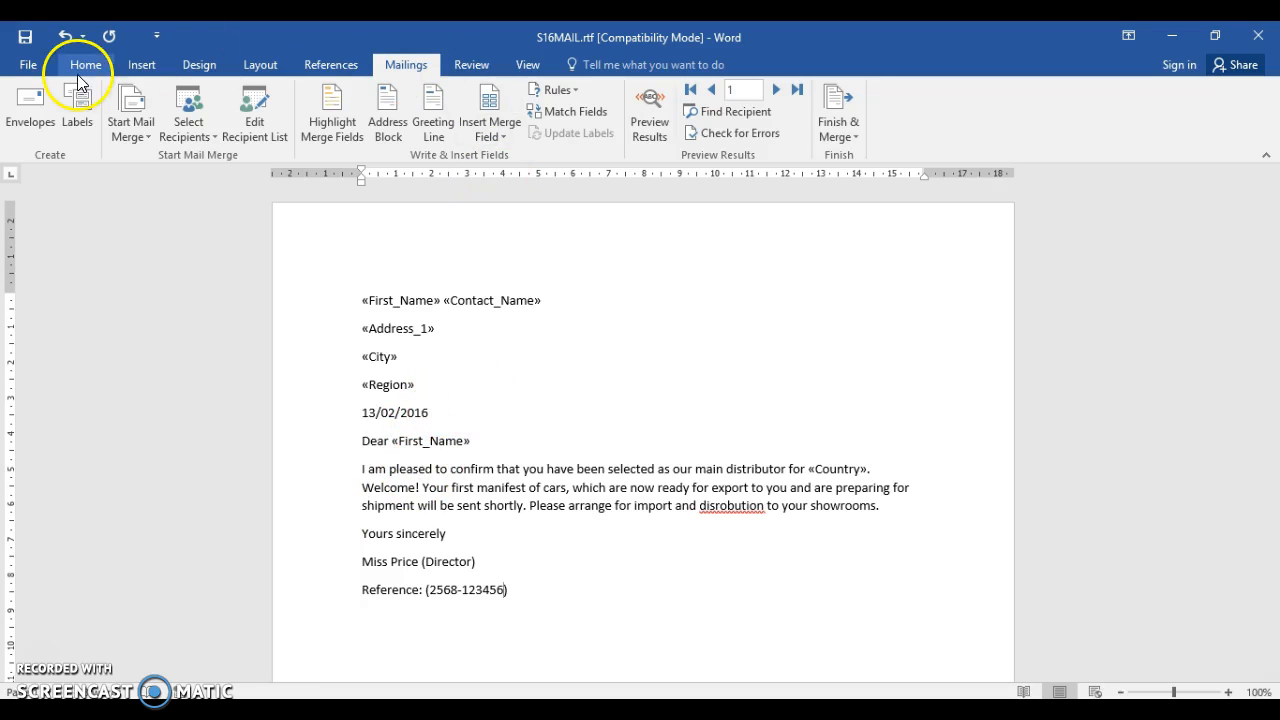
{"action": "left_click", "coordinate": [349, 150]}
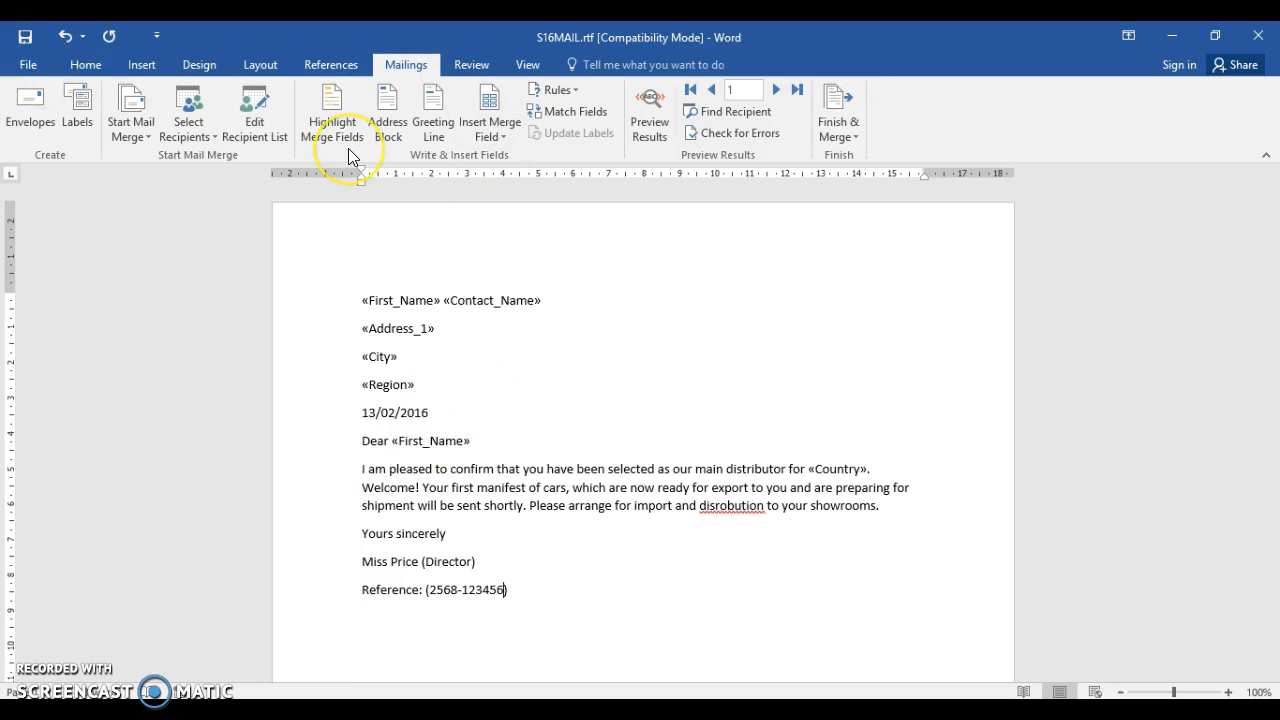
{"action": "left_click", "coordinate": [494, 70]}
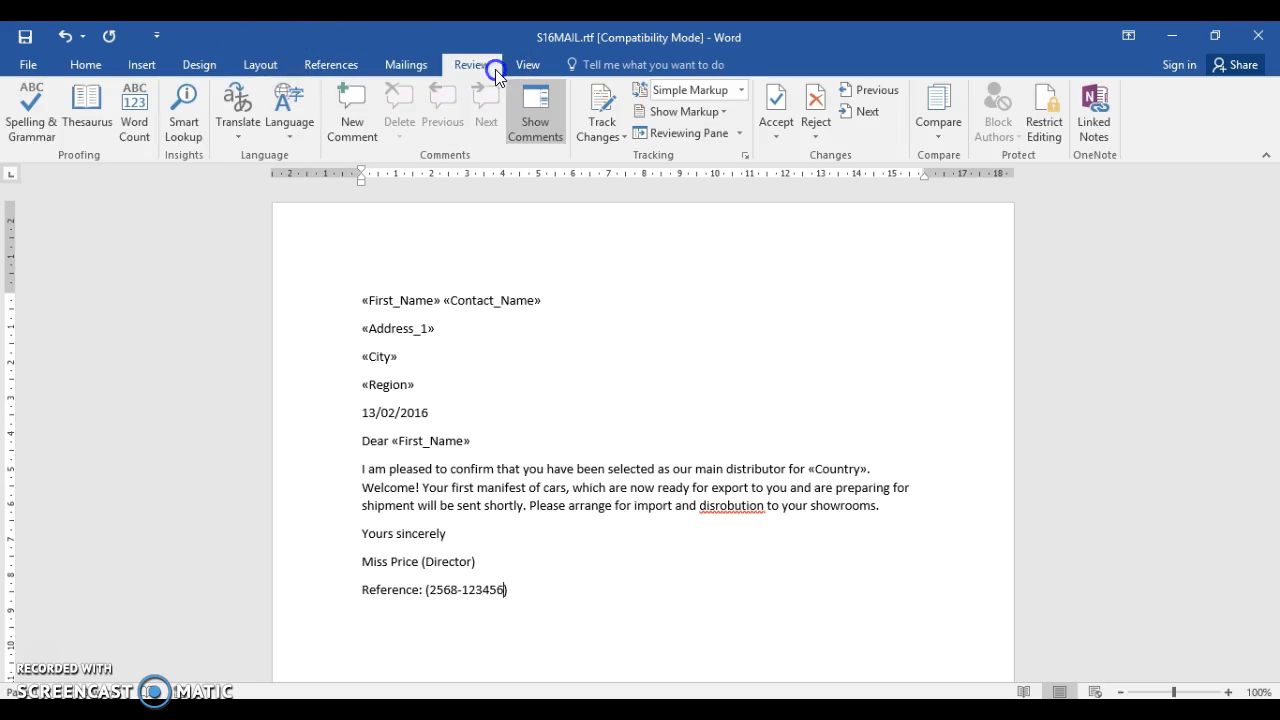
{"action": "left_click", "coordinate": [31, 118]}
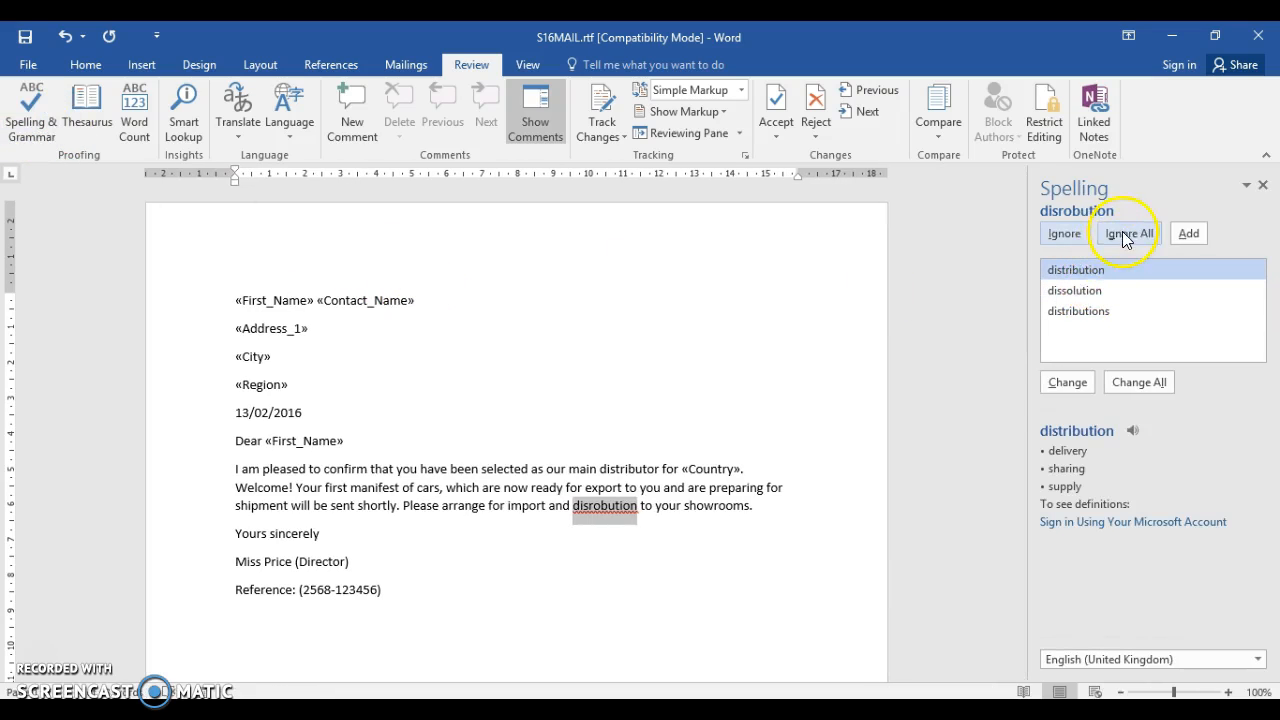
{"action": "left_click", "coordinate": [1066, 383]}
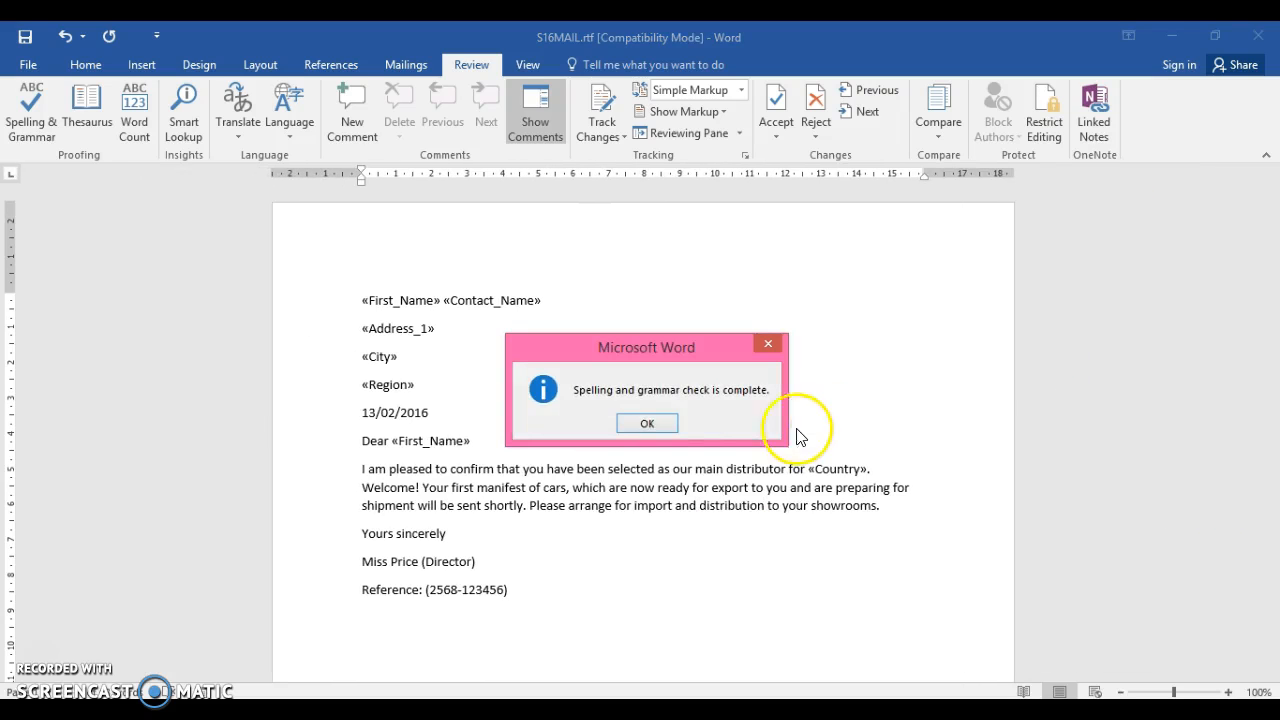
{"action": "left_click", "coordinate": [647, 423]}
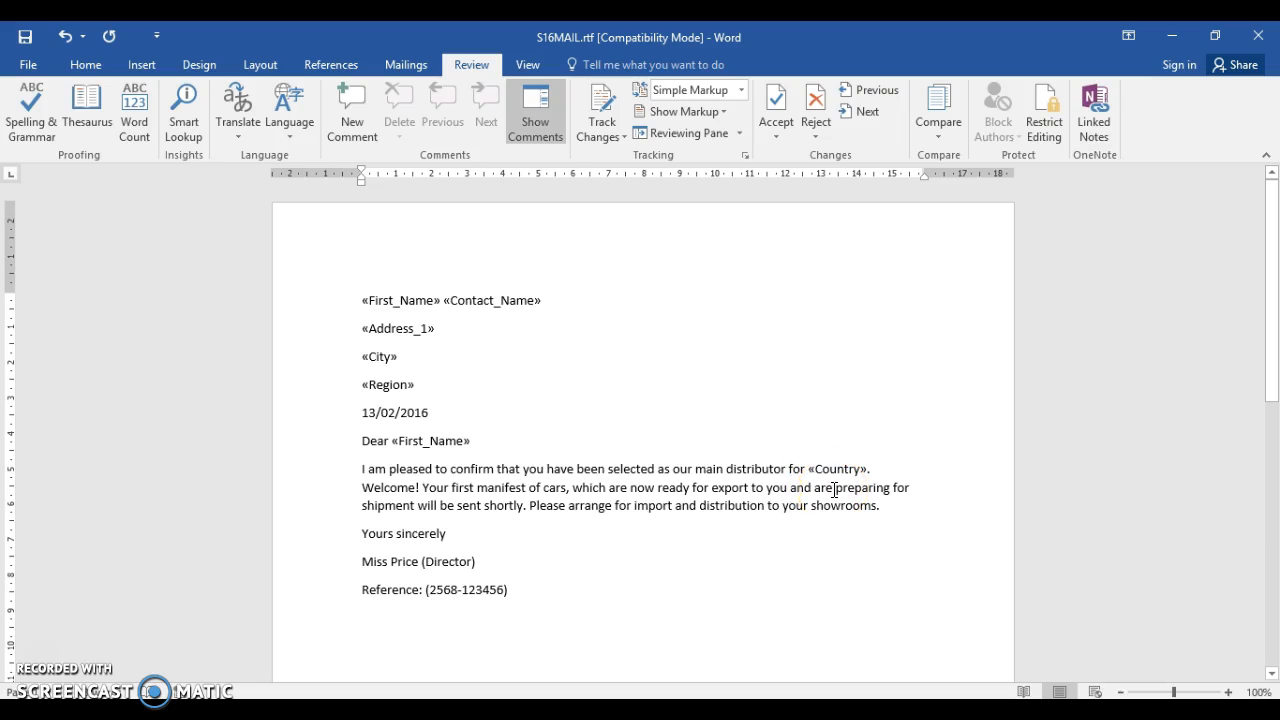
{"action": "left_click", "coordinate": [453, 535]}
{"action": "type", "text": ","}
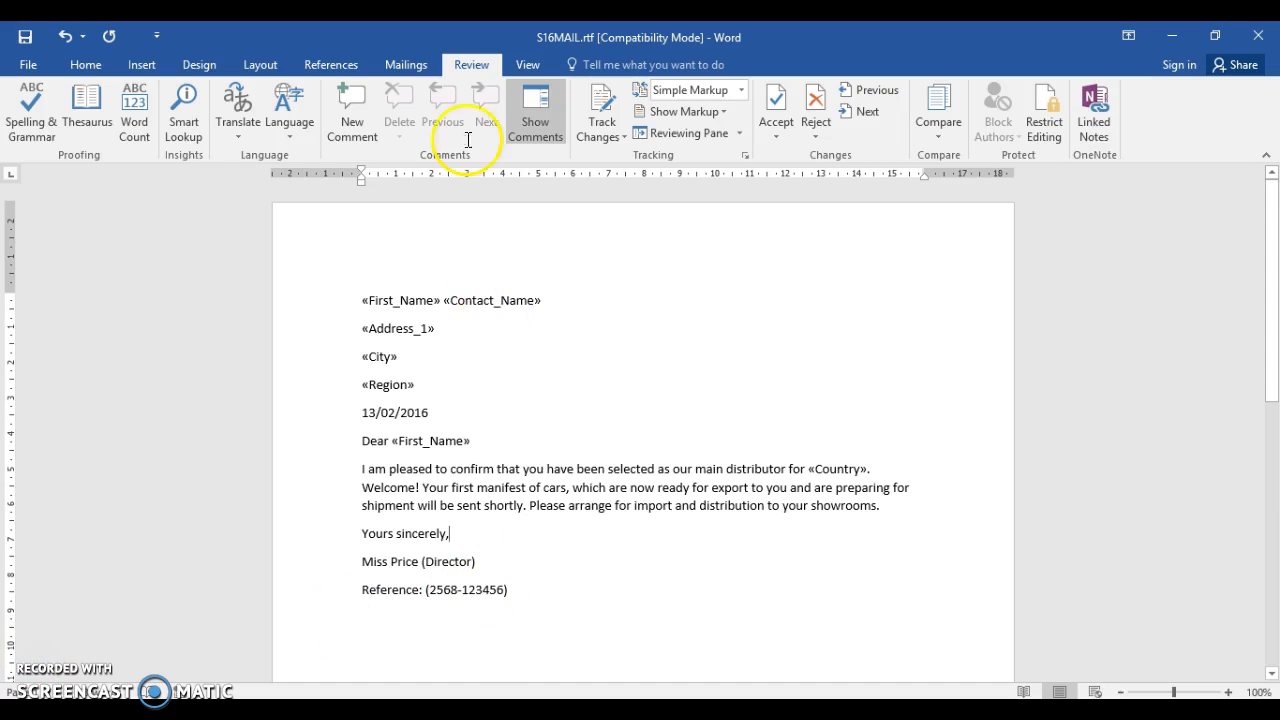
Preview the merged letters, stepping through the records up to record 4 and back to record 3
{"action": "left_click", "coordinate": [413, 62]}
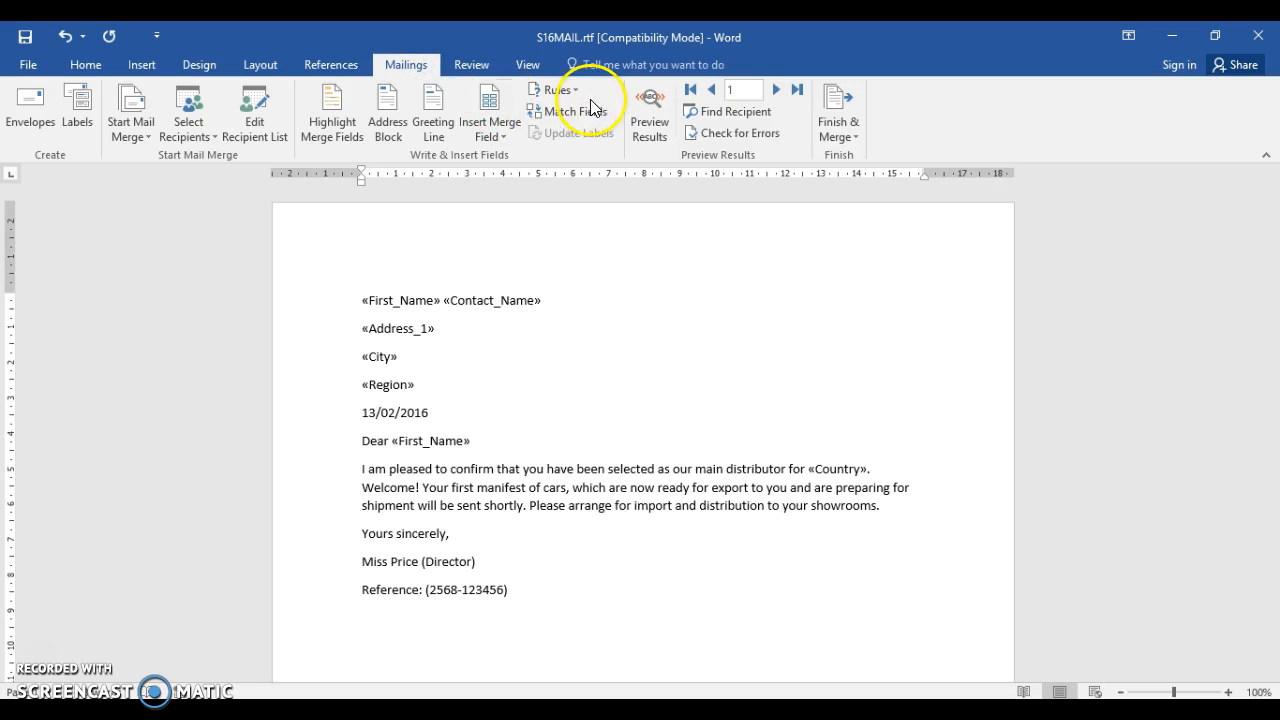
{"action": "left_click", "coordinate": [664, 105]}
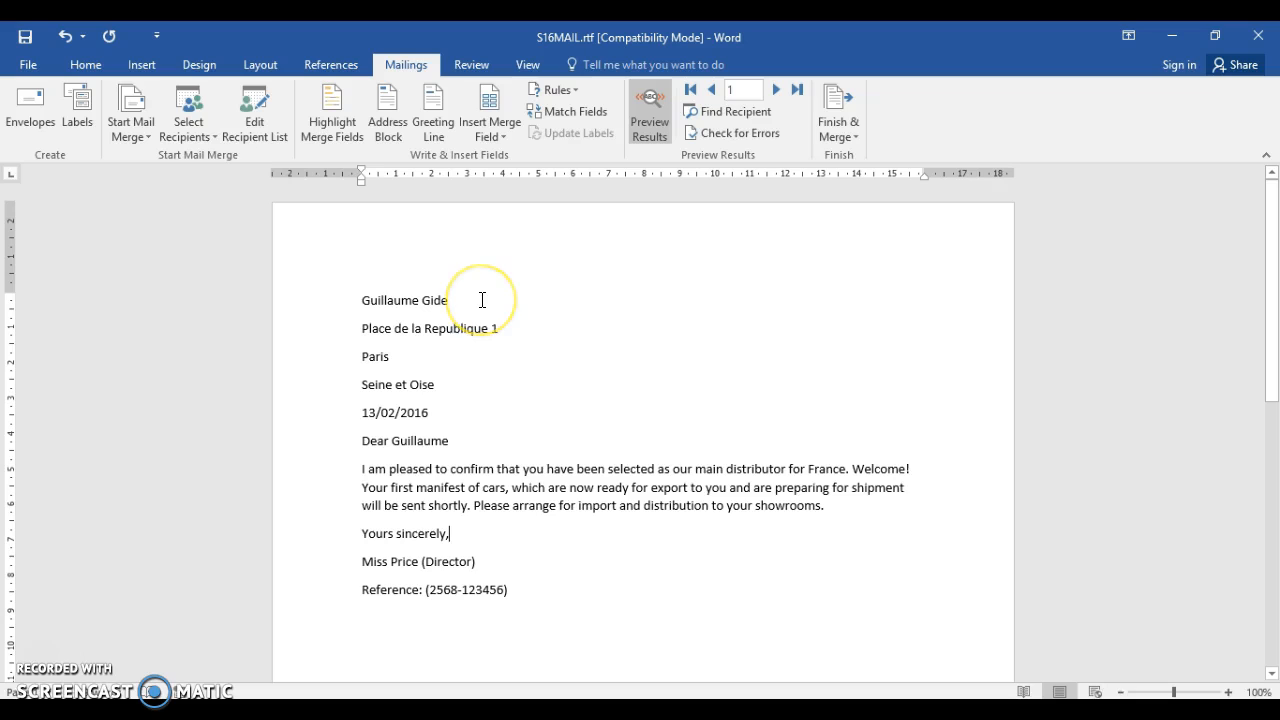
{"action": "left_click", "coordinate": [453, 388]}
{"action": "left_click", "coordinate": [780, 89]}
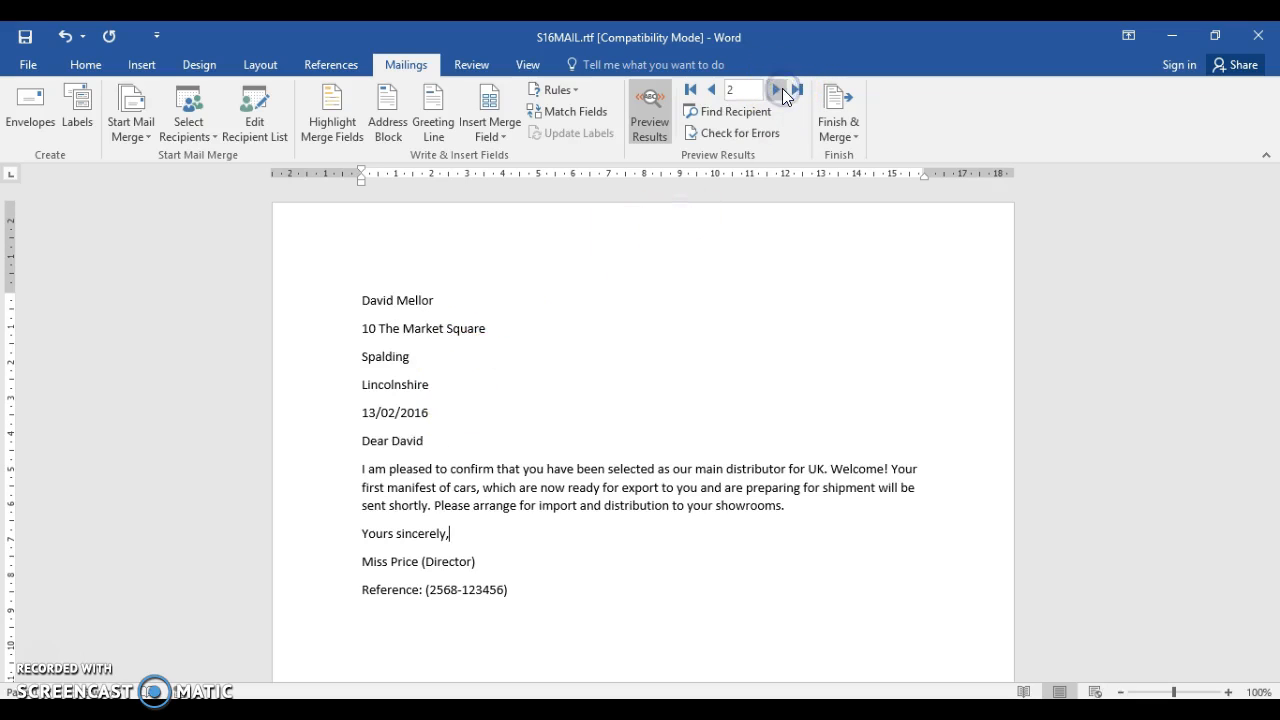
{"action": "left_click", "coordinate": [782, 89]}
{"action": "left_click", "coordinate": [782, 89]}
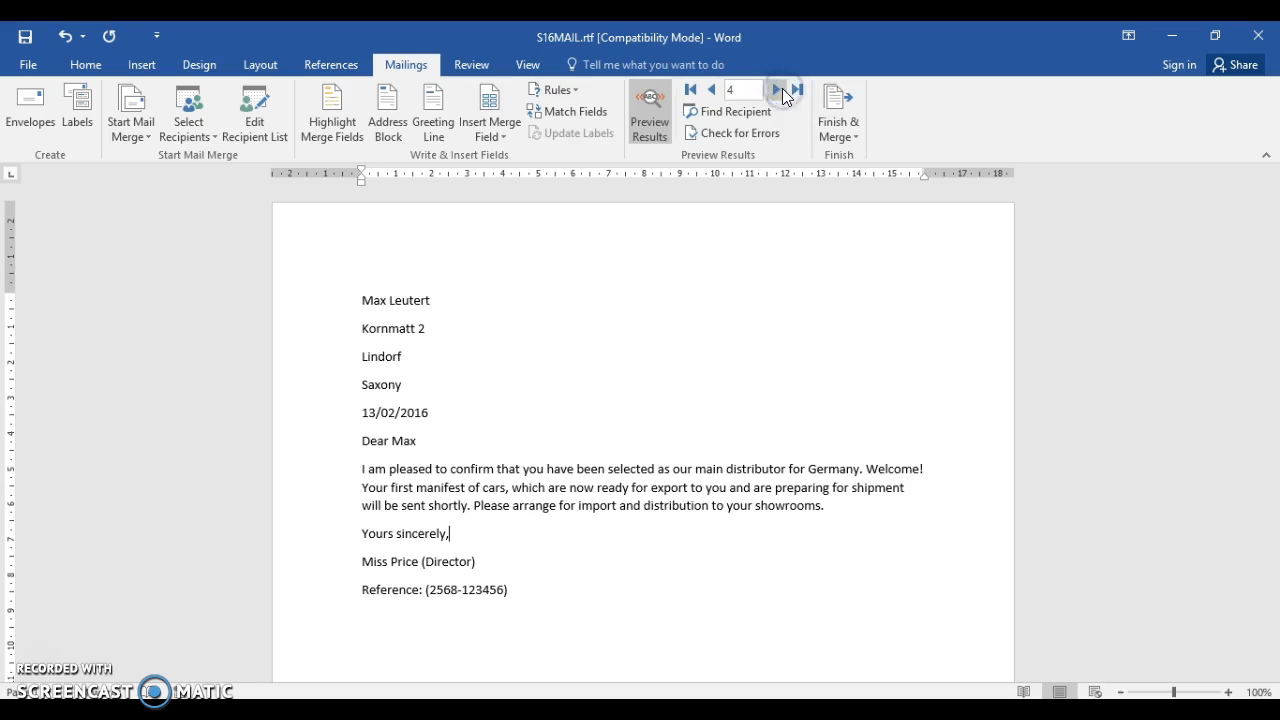
{"action": "left_click", "coordinate": [711, 90]}
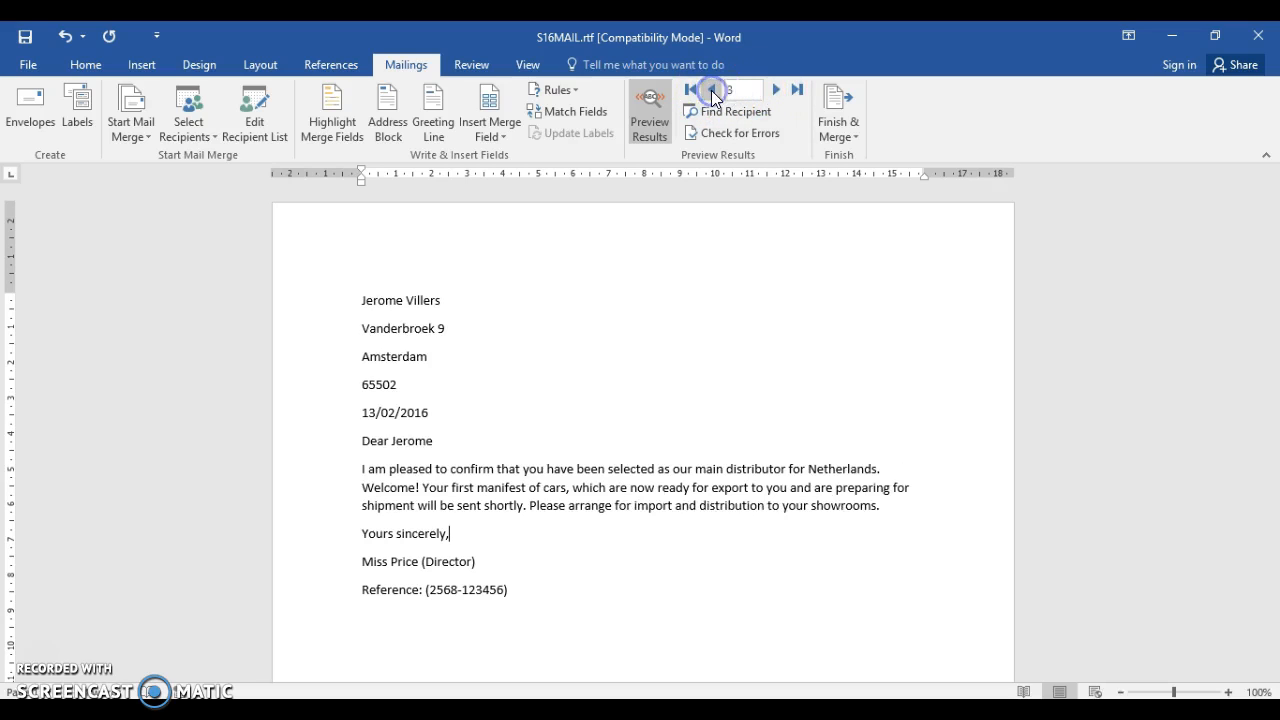
Return the preview to the first record, and look at the Finish & Merge options for printing the documents
{"action": "left_click", "coordinate": [834, 108]}
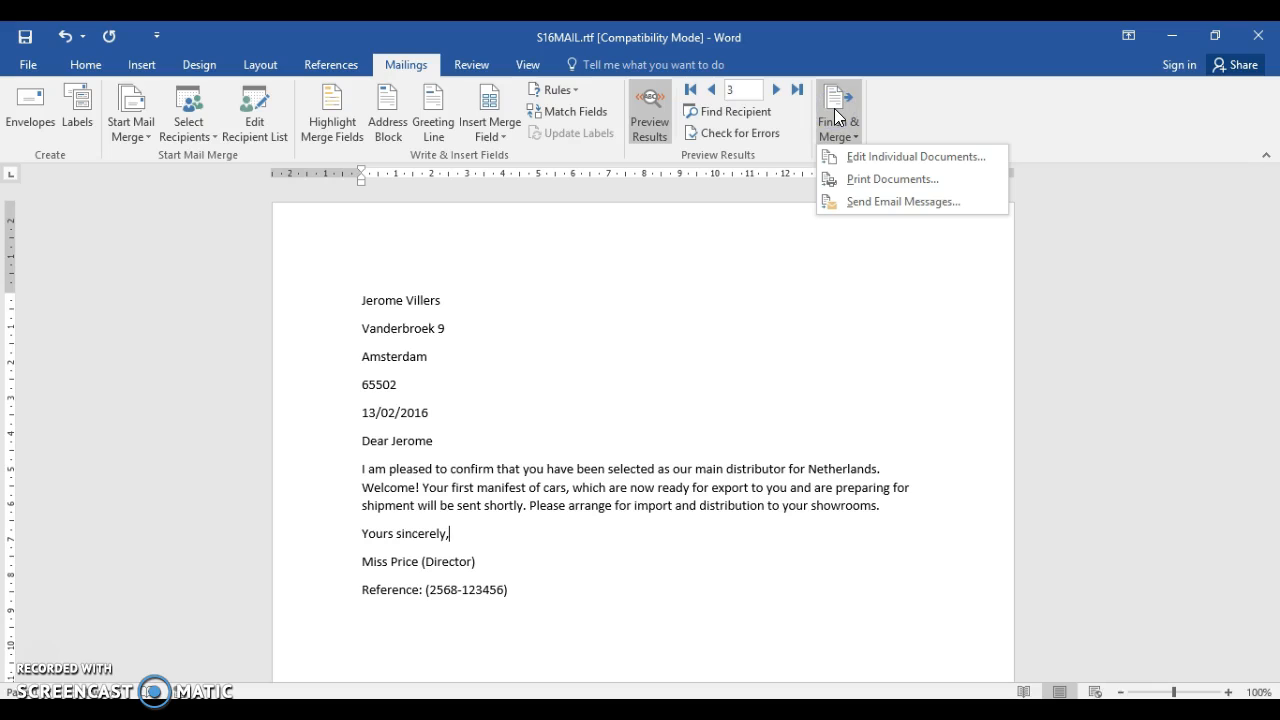
{"action": "left_click", "coordinate": [845, 180]}
{"action": "left_click", "coordinate": [711, 90]}
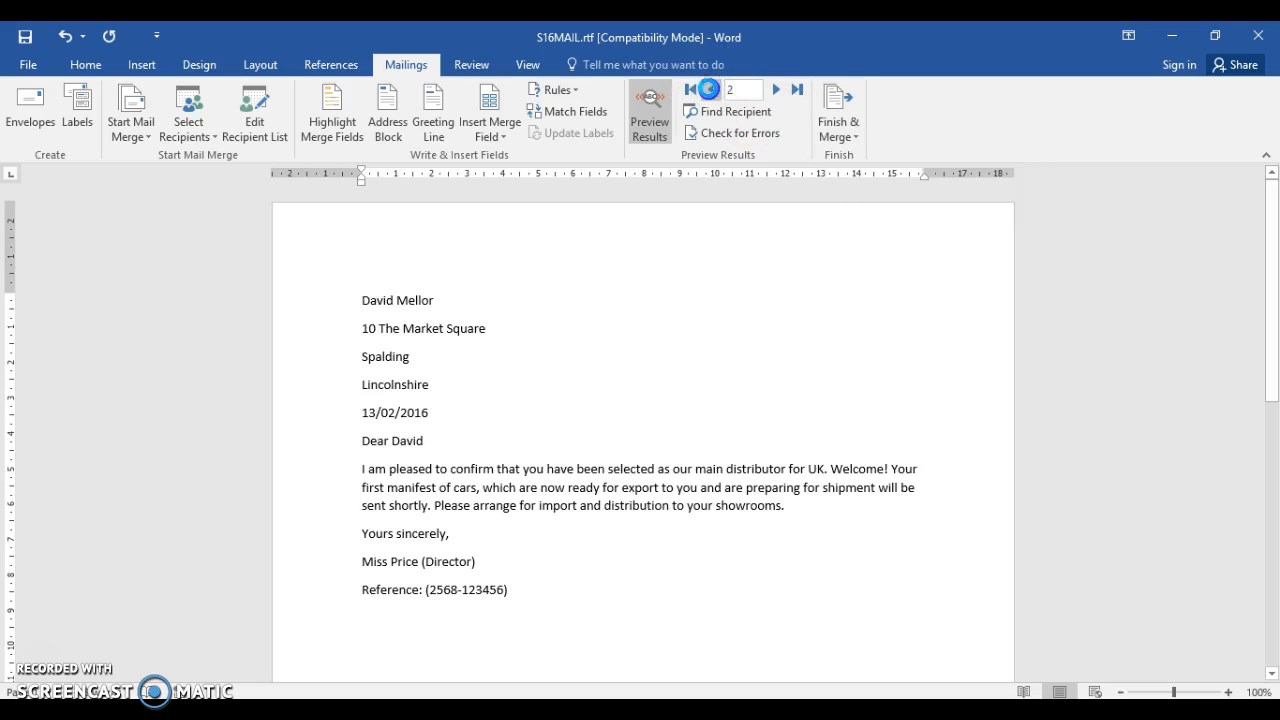
{"action": "left_click", "coordinate": [711, 90]}
{"action": "left_click", "coordinate": [848, 135]}
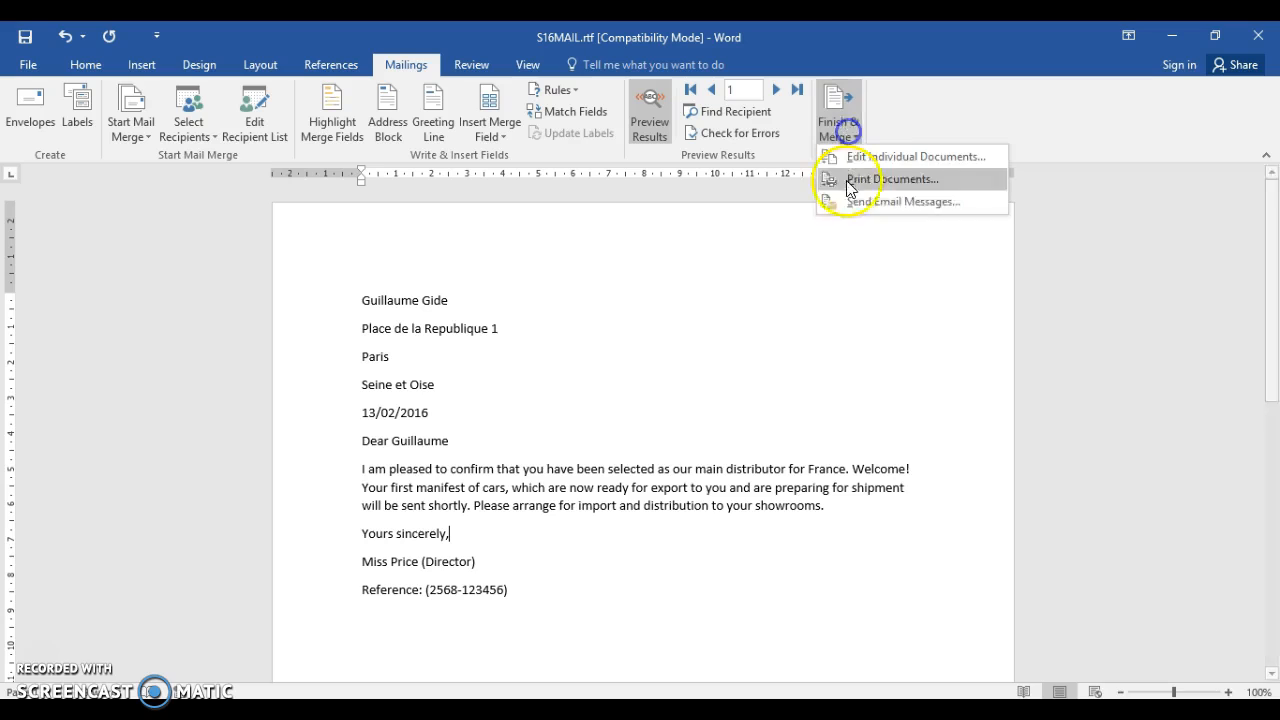
{"action": "left_click", "coordinate": [614, 307]}
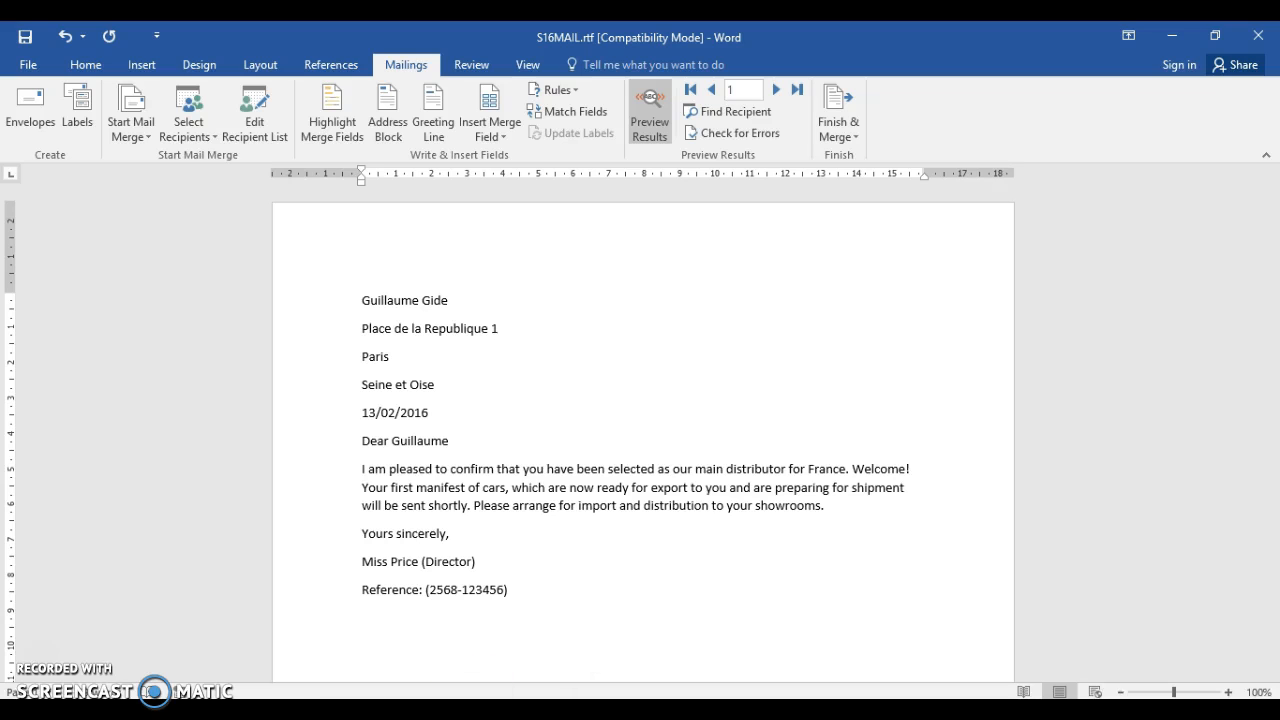
Read the exam paper's task 30 on adding at least three professional features to the mail merge master document
{"action": "key", "text": "alt+Tab"}
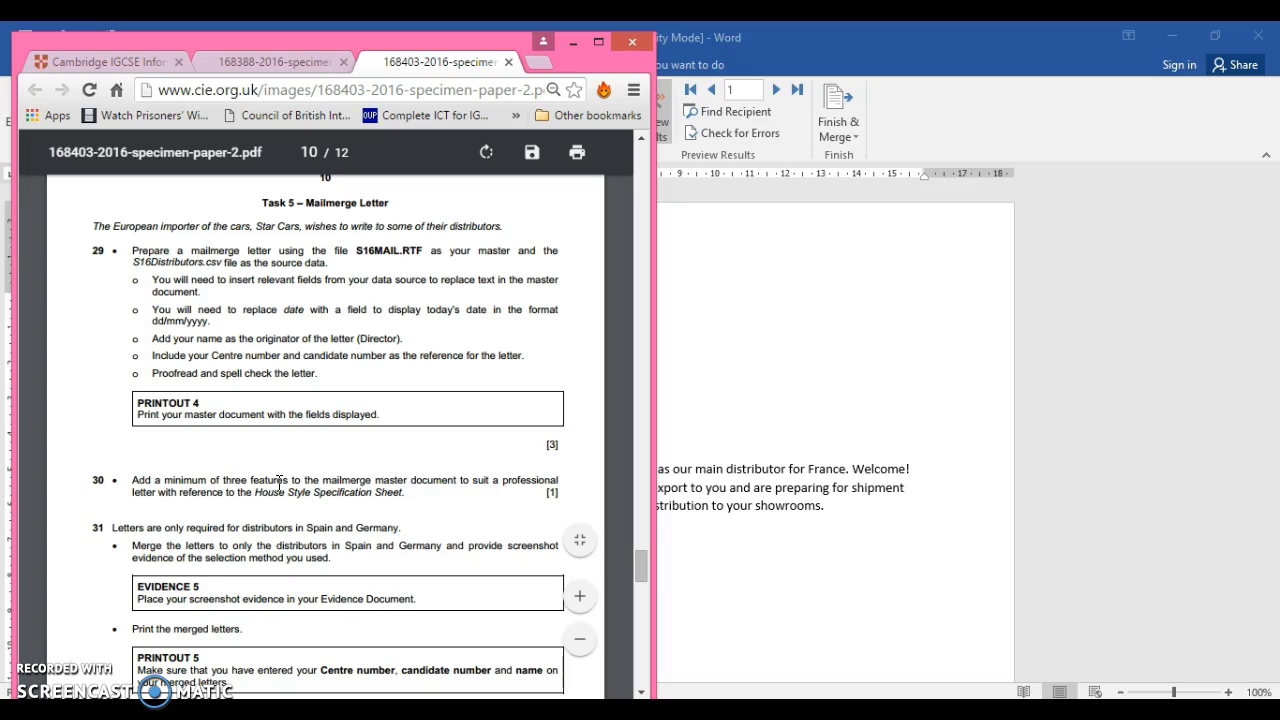
{"action": "left_click", "coordinate": [197, 478]}
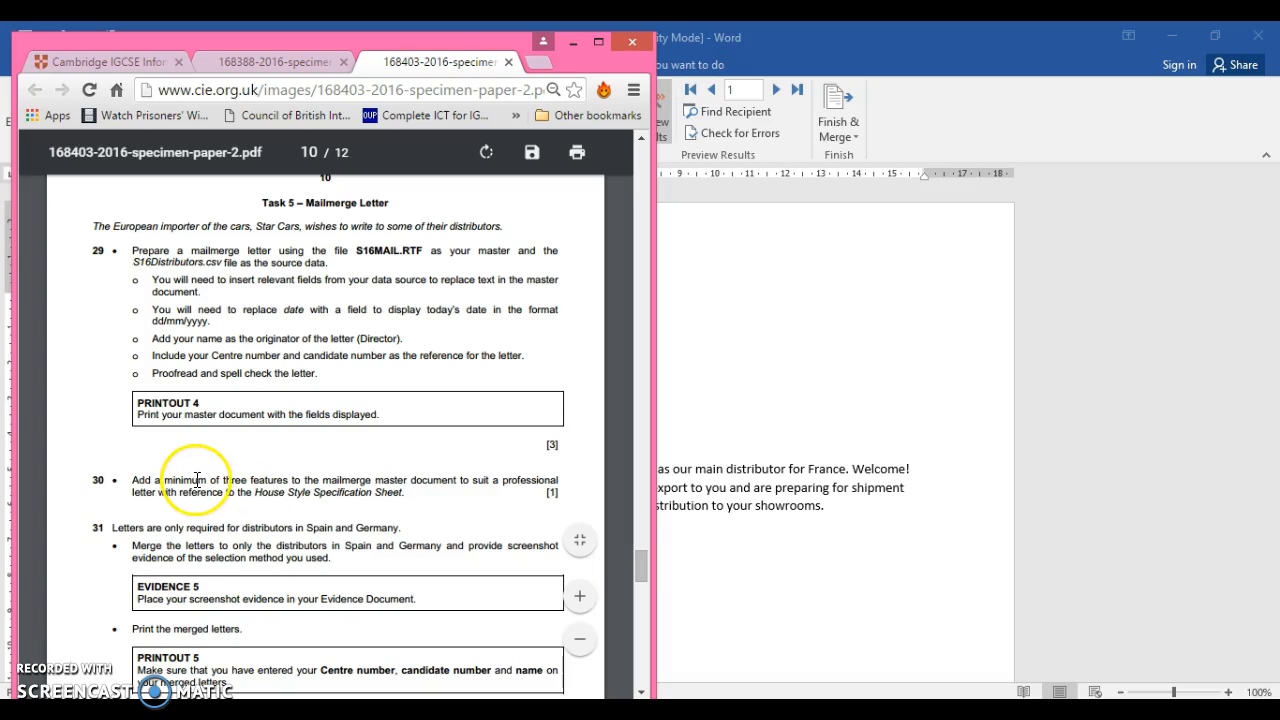